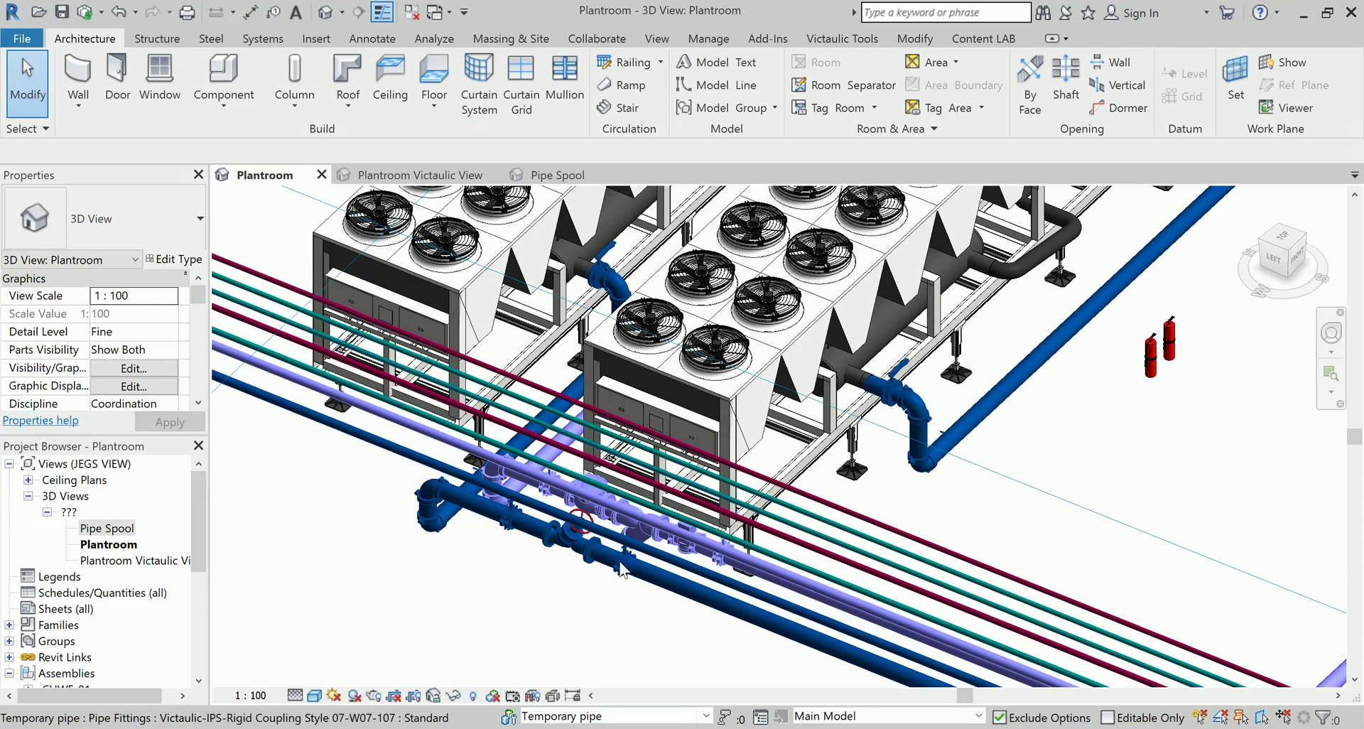
- Pan and zoom around the plant room model to reveal more pipework
{"action": "scroll", "coordinate": [620, 568], "scroll_direction": "down", "scroll_amount": 2}
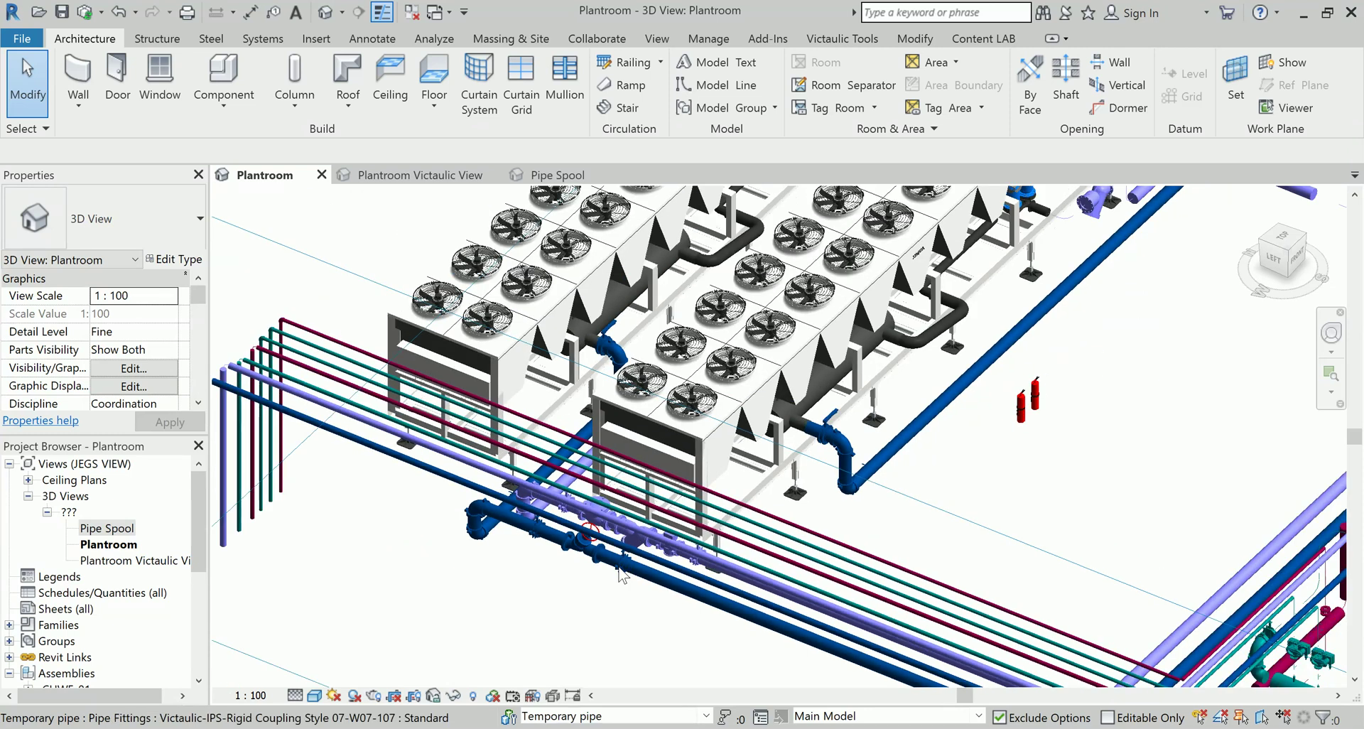
{"action": "scroll", "coordinate": [620, 573], "scroll_direction": "down", "scroll_amount": 1}
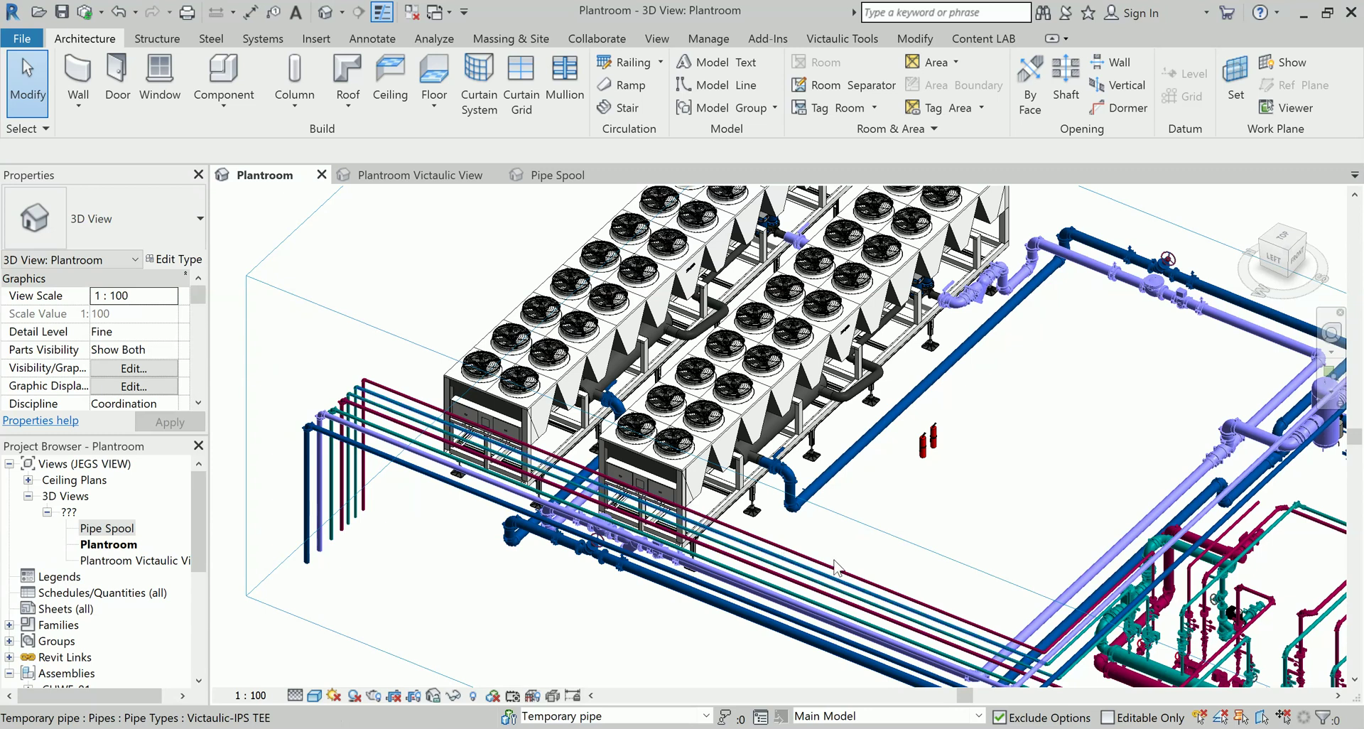
{"action": "middle_click_drag", "start_coordinate": [754, 561], "coordinate": [668, 498]}
{"action": "scroll", "coordinate": [867, 459], "scroll_direction": "up", "scroll_amount": 2}
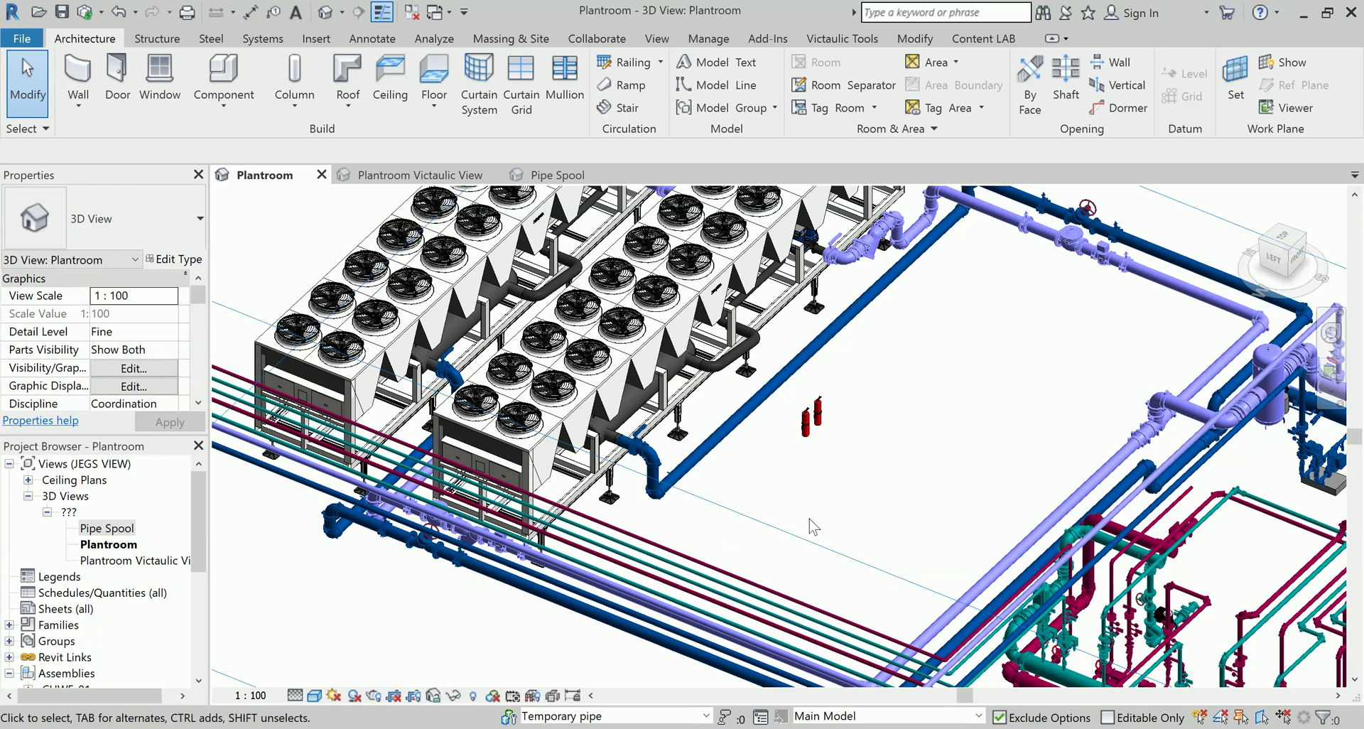
{"action": "scroll", "coordinate": [814, 527], "scroll_direction": "down", "scroll_amount": 2}
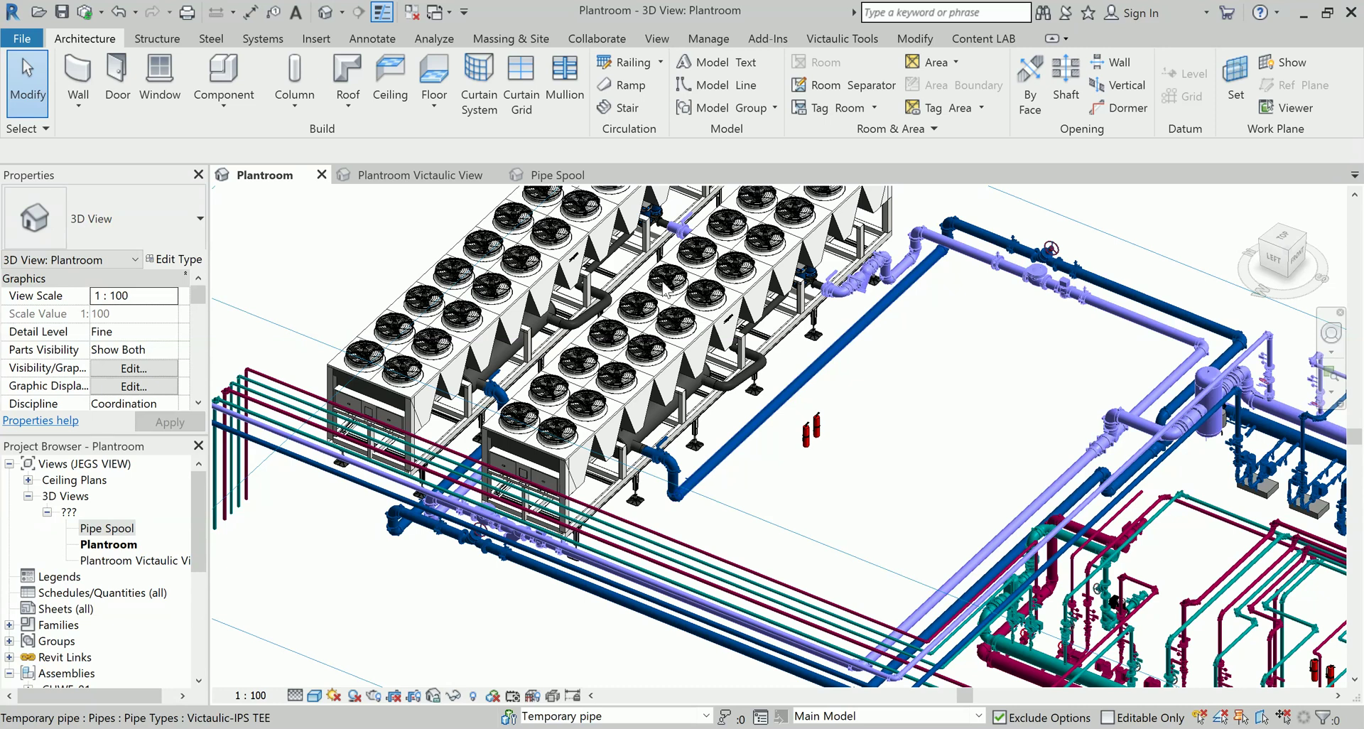
- Switch to the Pipe Spool 3D view, centre the pipe run and select the purple pipe
{"action": "key", "text": "ctrl+Tab"}
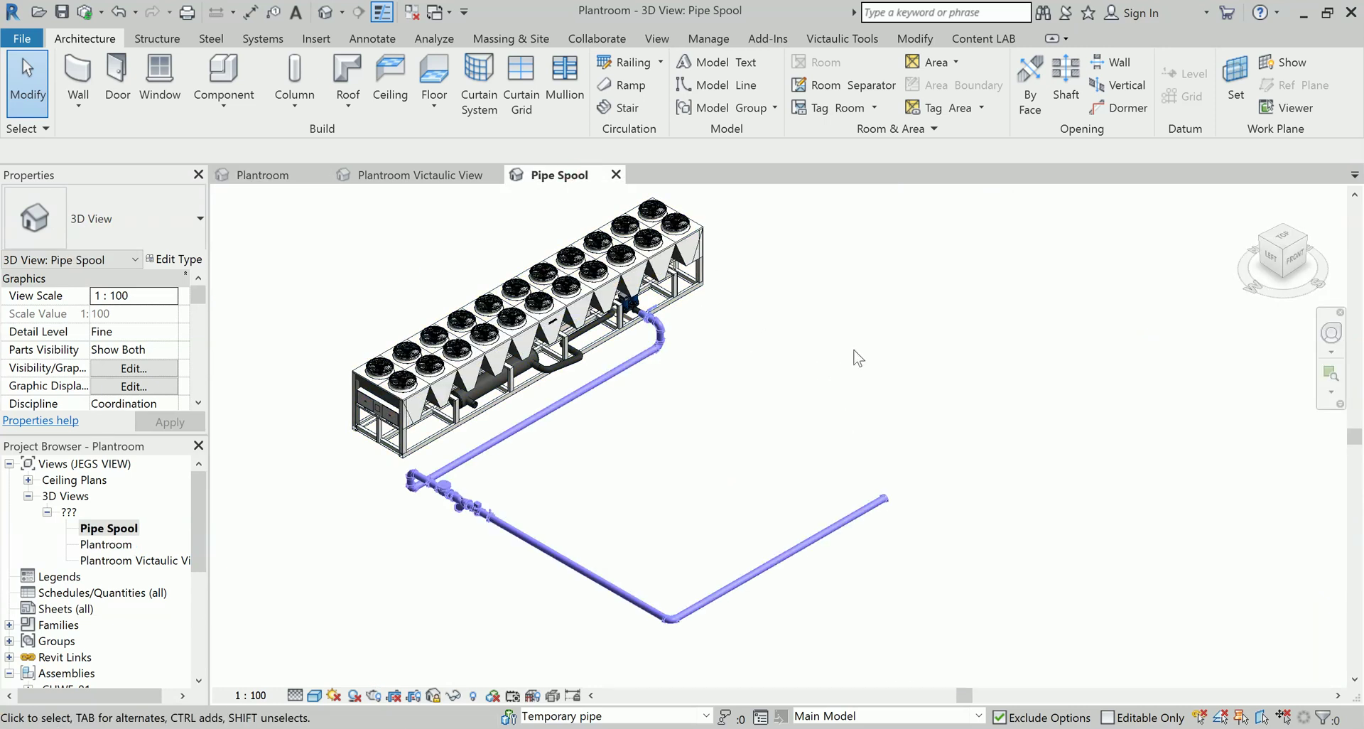
{"action": "middle_click_drag", "start_coordinate": [878, 396], "coordinate": [917, 313]}
{"action": "scroll", "coordinate": [899, 393], "scroll_direction": "up", "scroll_amount": 3}
{"action": "scroll", "coordinate": [754, 387], "scroll_direction": "up", "scroll_amount": 4}
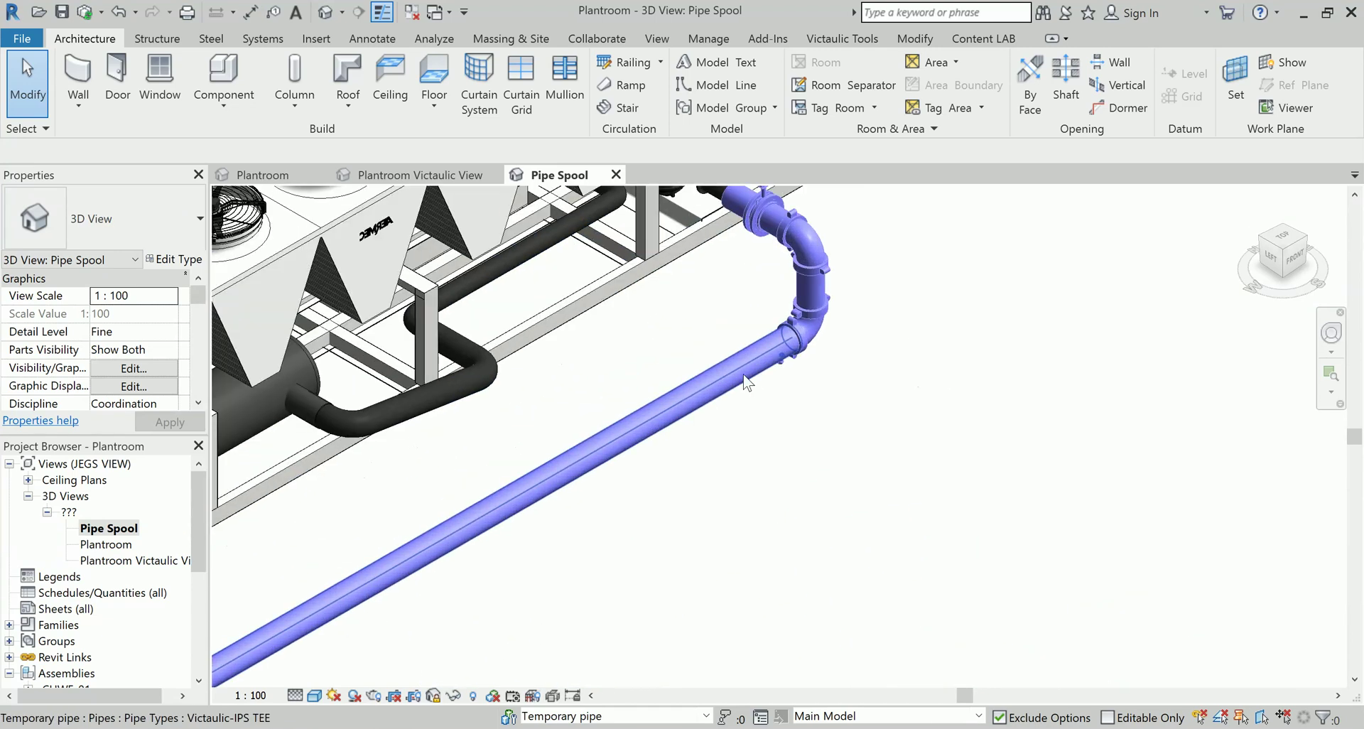
{"action": "left_click", "coordinate": [745, 382]}
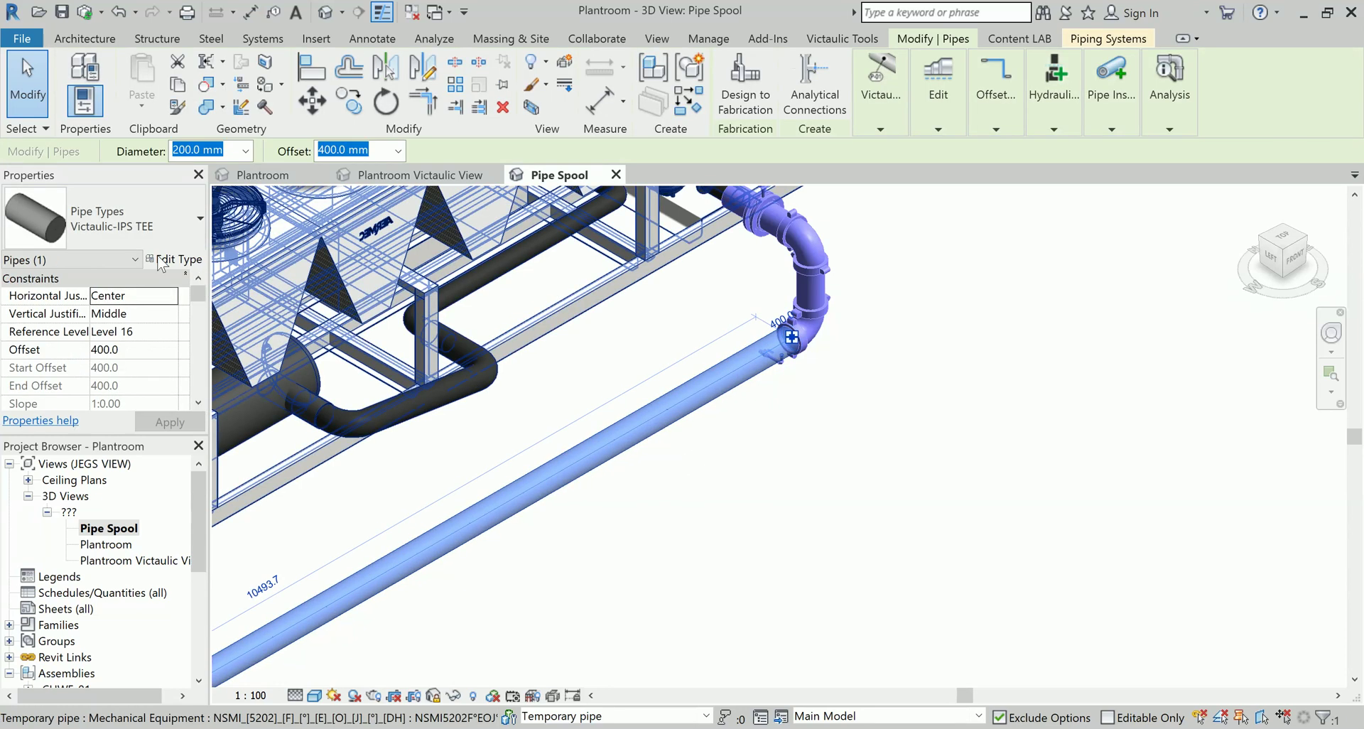
{"action": "scroll", "coordinate": [165, 356], "scroll_direction": "down", "scroll_amount": 1}
{"action": "scroll", "coordinate": [165, 355], "scroll_direction": "down", "scroll_amount": 5}
{"action": "scroll", "coordinate": [164, 356], "scroll_direction": "up", "scroll_amount": 2}
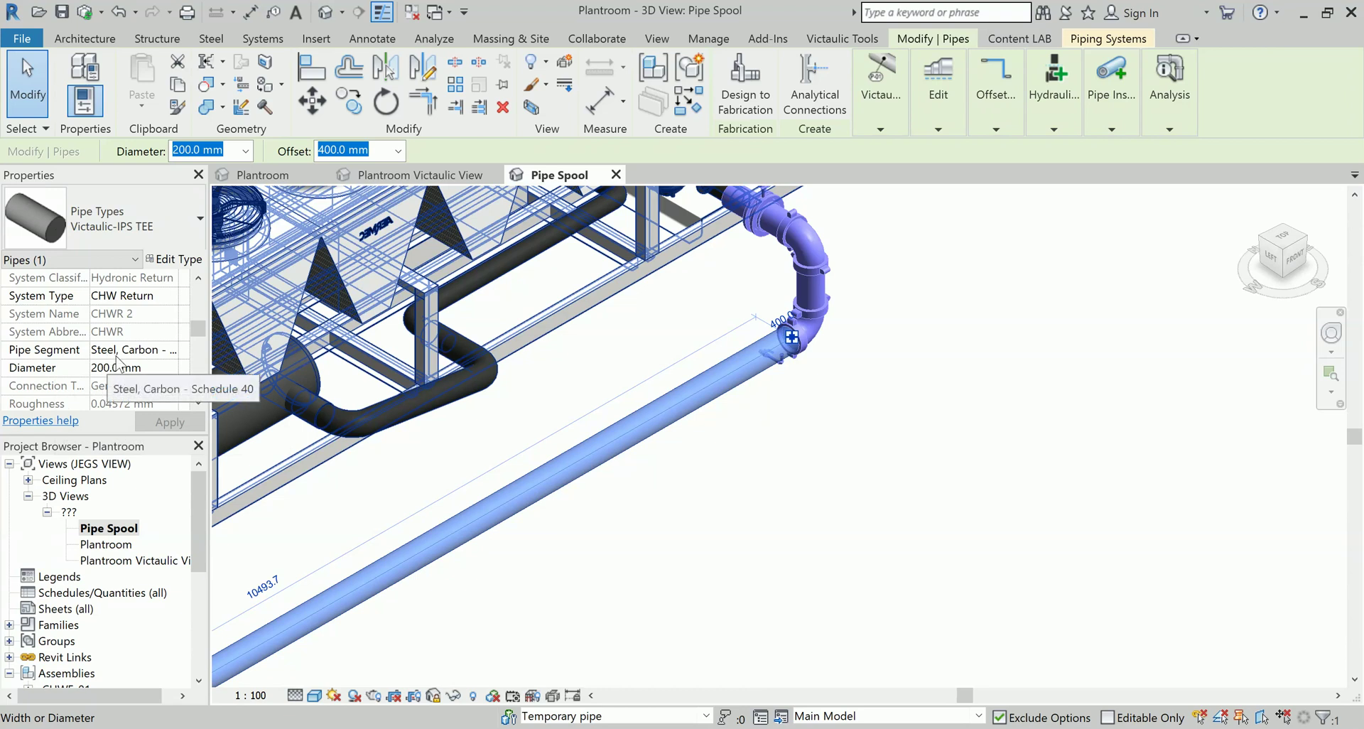
{"action": "scroll", "coordinate": [124, 373], "scroll_direction": "down", "scroll_amount": 5}
{"action": "scroll", "coordinate": [127, 366], "scroll_direction": "down", "scroll_amount": 3}
{"action": "scroll", "coordinate": [128, 366], "scroll_direction": "up", "scroll_amount": 6}
{"action": "scroll", "coordinate": [1053, 401], "scroll_direction": "down", "scroll_amount": 8}
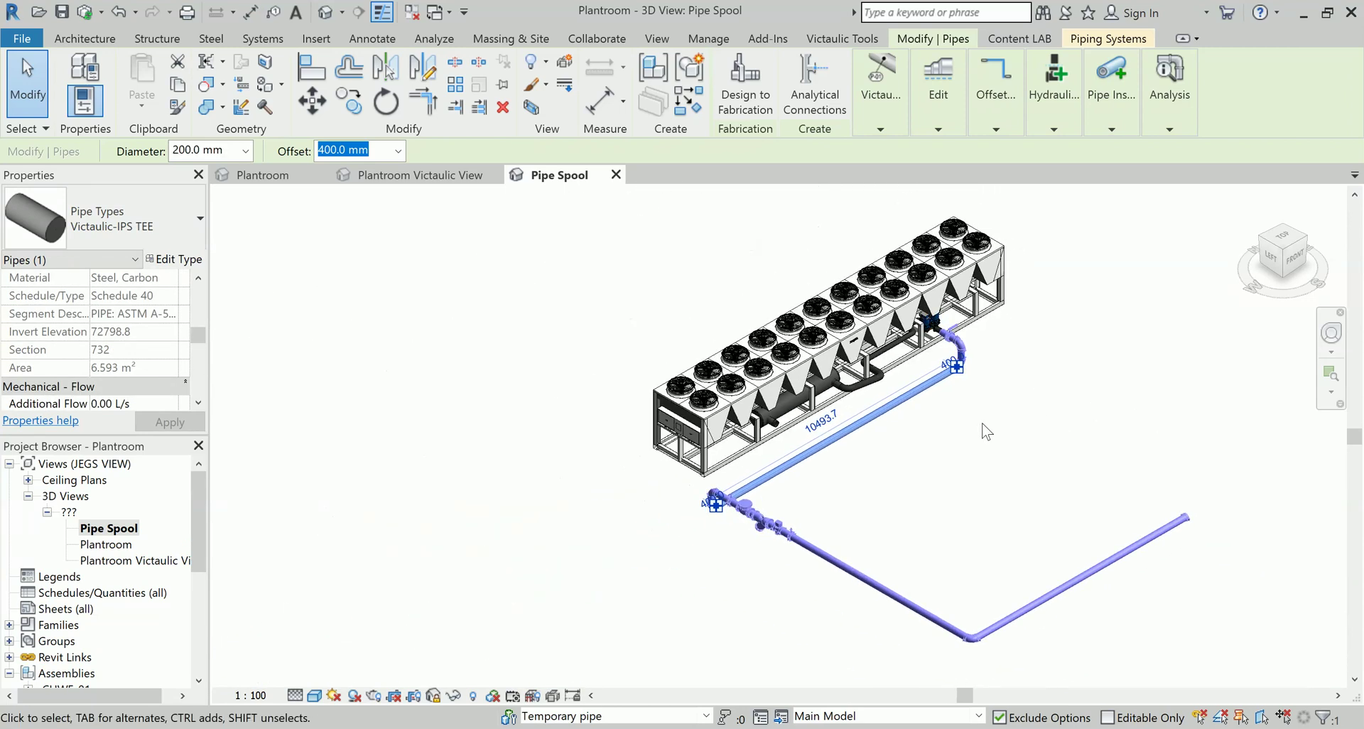
{"action": "scroll", "coordinate": [980, 429], "scroll_direction": "up", "scroll_amount": 2}
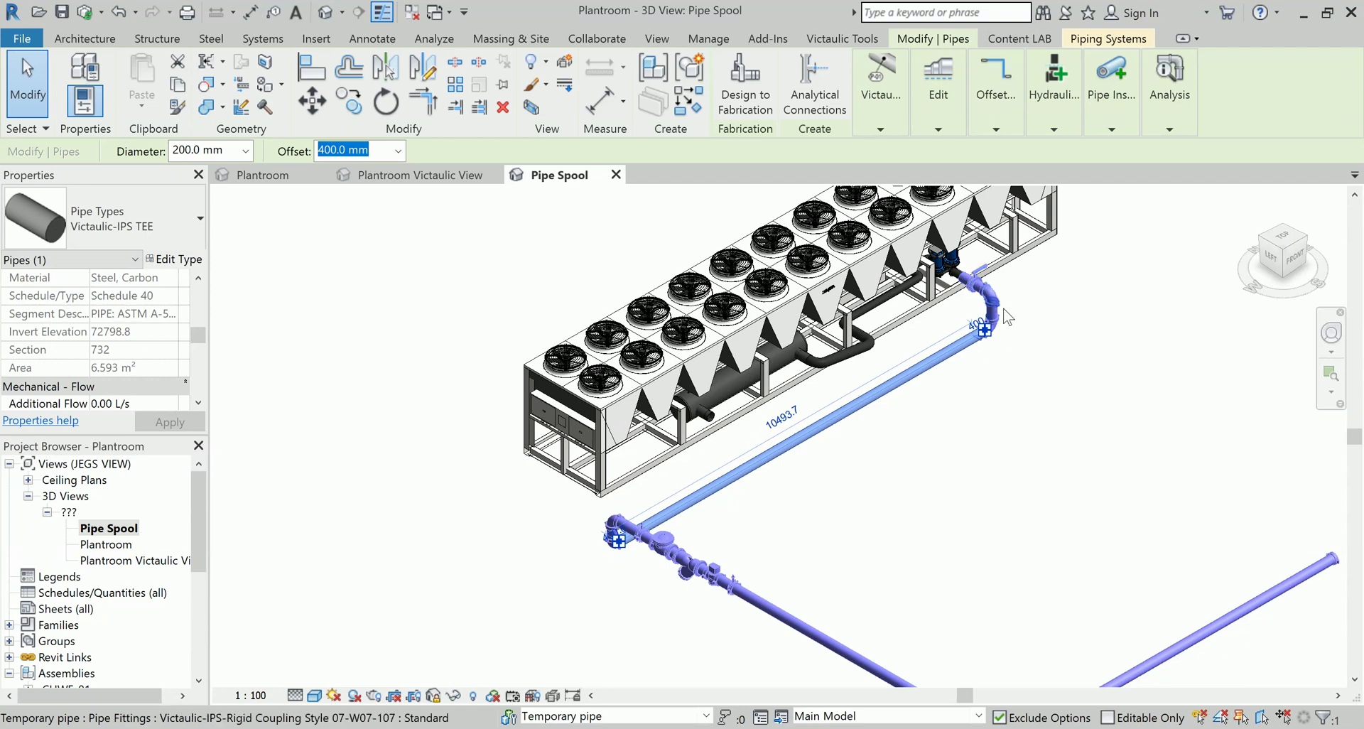
{"action": "scroll", "coordinate": [867, 407], "scroll_direction": "up", "scroll_amount": 2}
{"action": "scroll", "coordinate": [1016, 293], "scroll_direction": "up", "scroll_amount": 3}
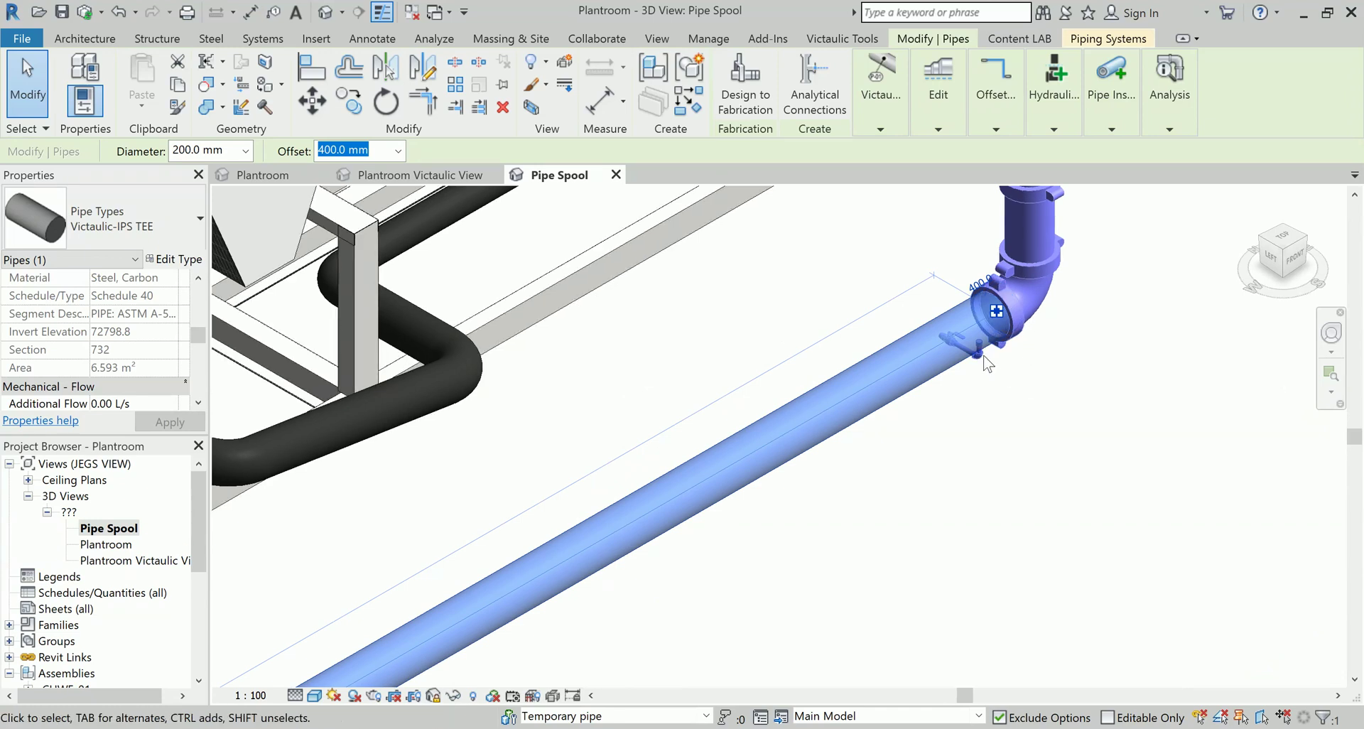
{"action": "scroll", "coordinate": [1005, 314], "scroll_direction": "up", "scroll_amount": 1}
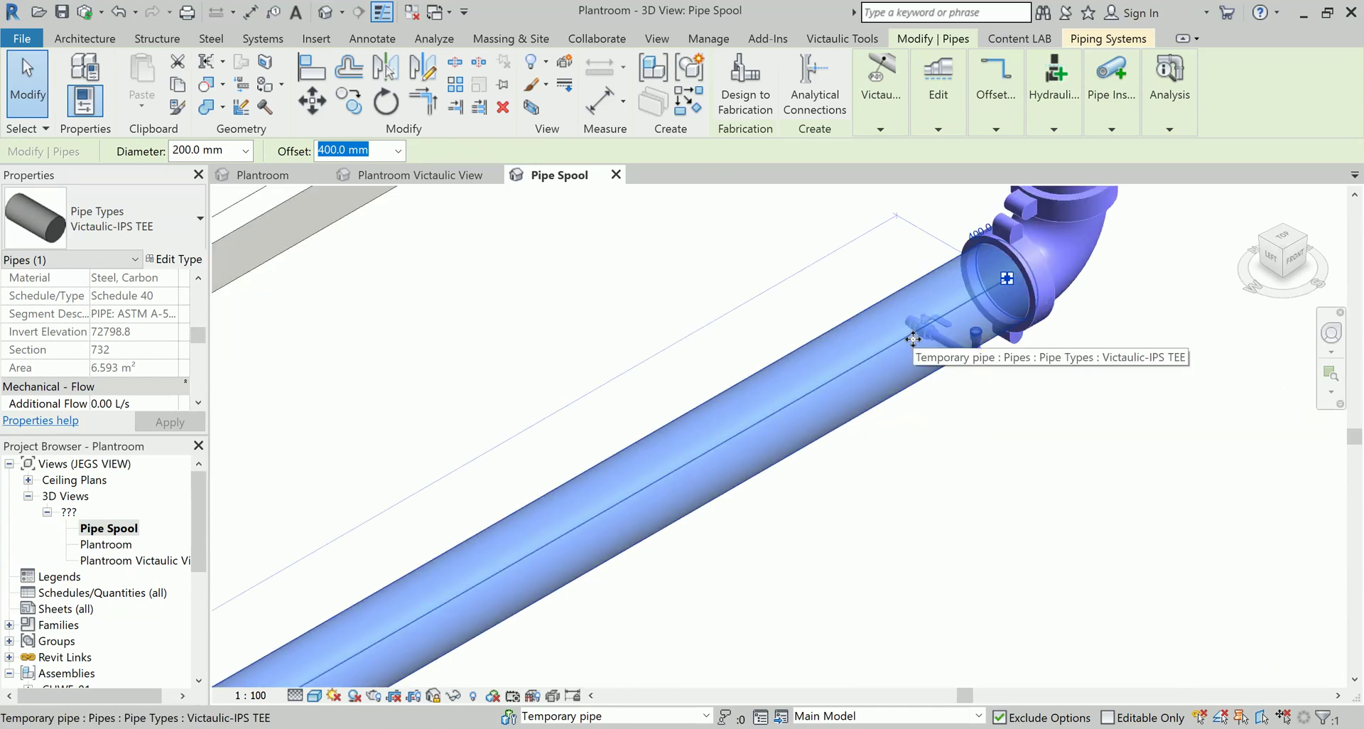
{"action": "scroll", "coordinate": [945, 398], "scroll_direction": "down", "scroll_amount": 2}
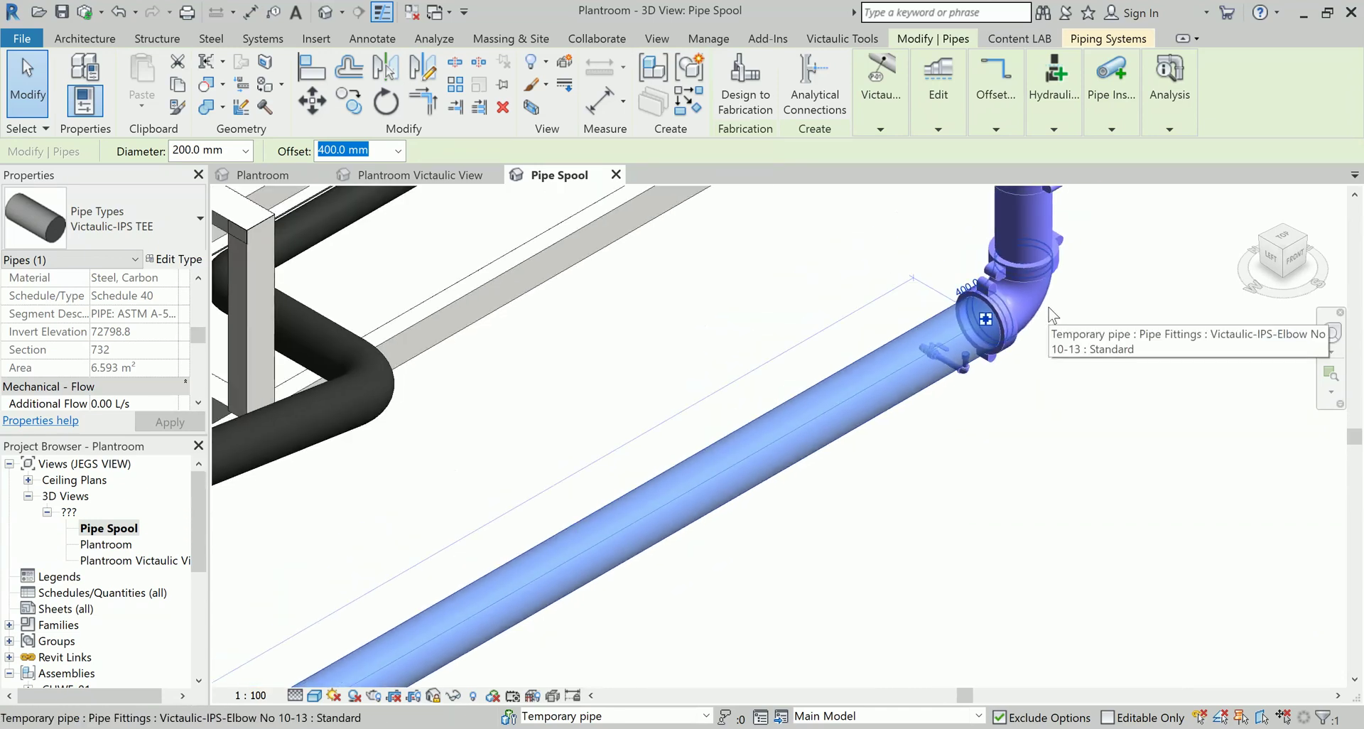
{"action": "scroll", "coordinate": [1049, 310], "scroll_direction": "down", "scroll_amount": 2}
{"action": "scroll", "coordinate": [1038, 314], "scroll_direction": "up", "scroll_amount": 2}
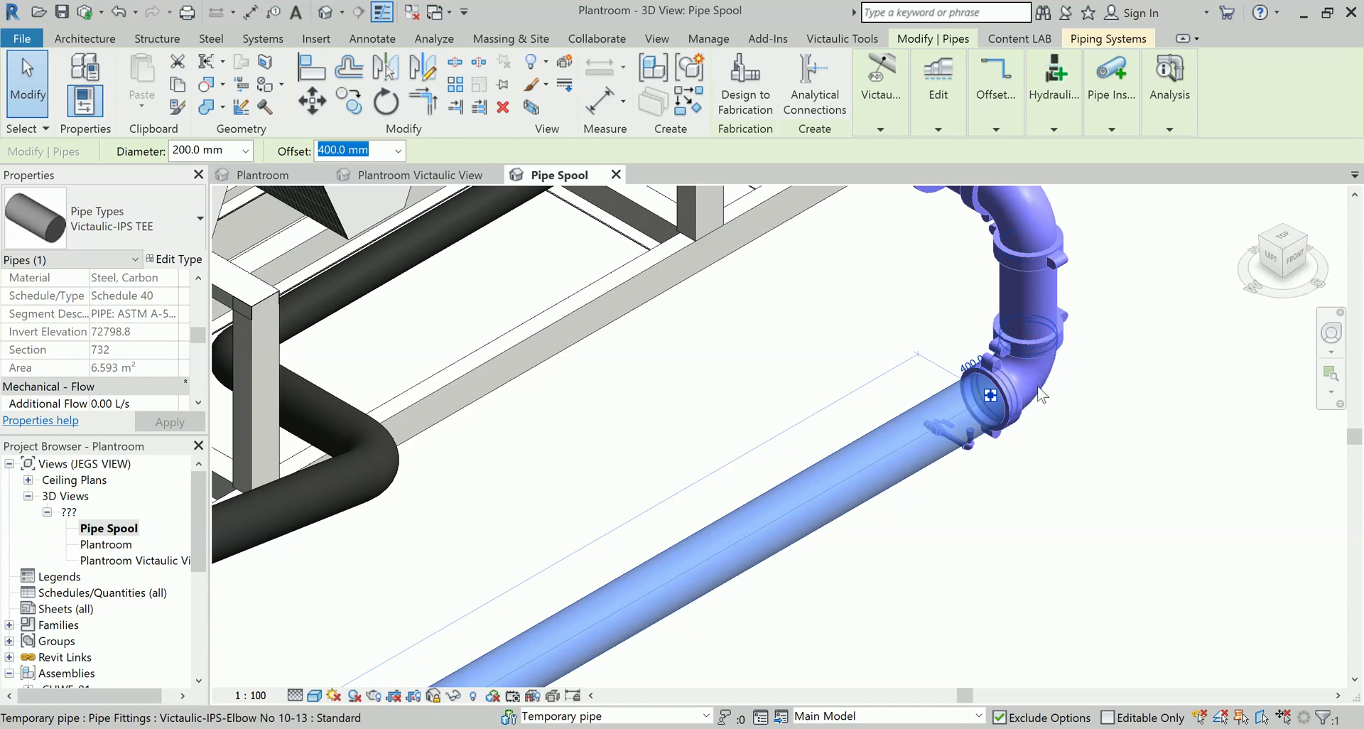
{"action": "scroll", "coordinate": [1120, 383], "scroll_direction": "down", "scroll_amount": 4}
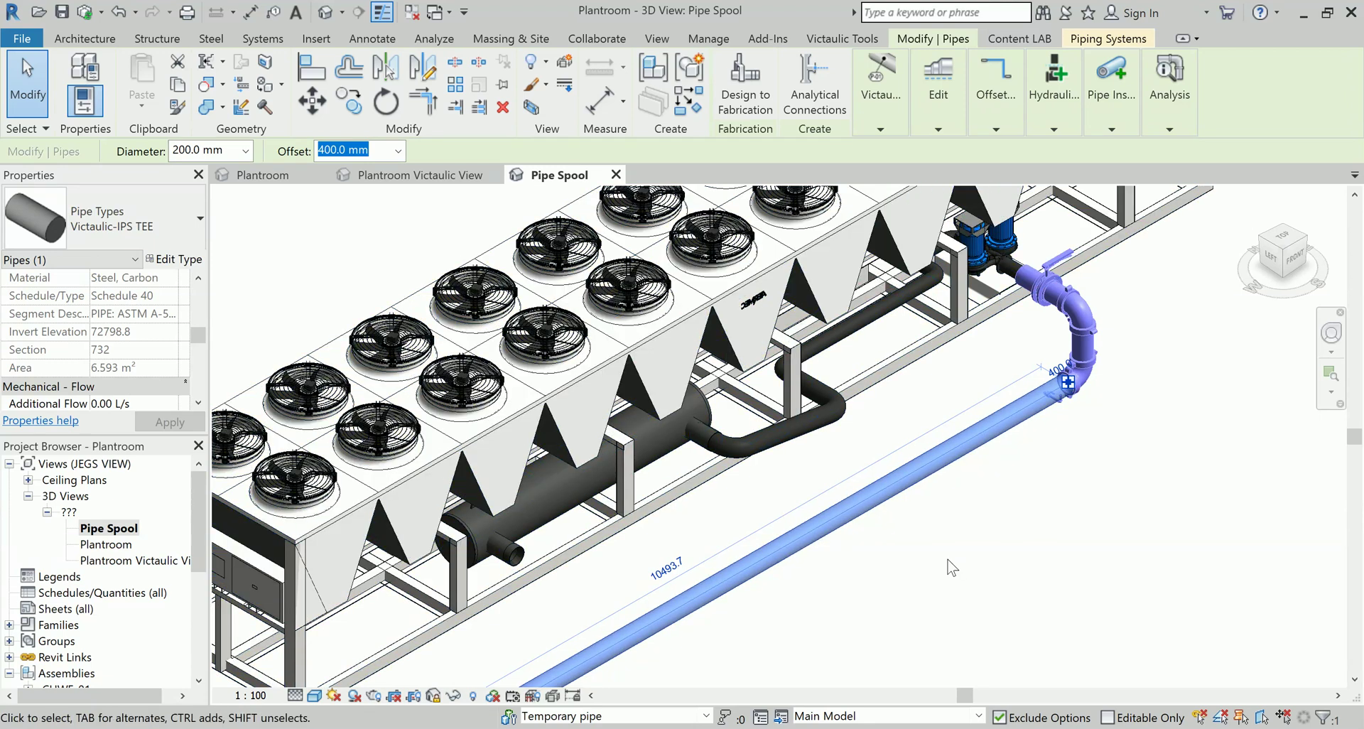
- Frame the whole spool, deselect the pipe, and centre the long 200 mm CHW Return run
{"action": "scroll", "coordinate": [952, 569], "scroll_direction": "down", "scroll_amount": 3}
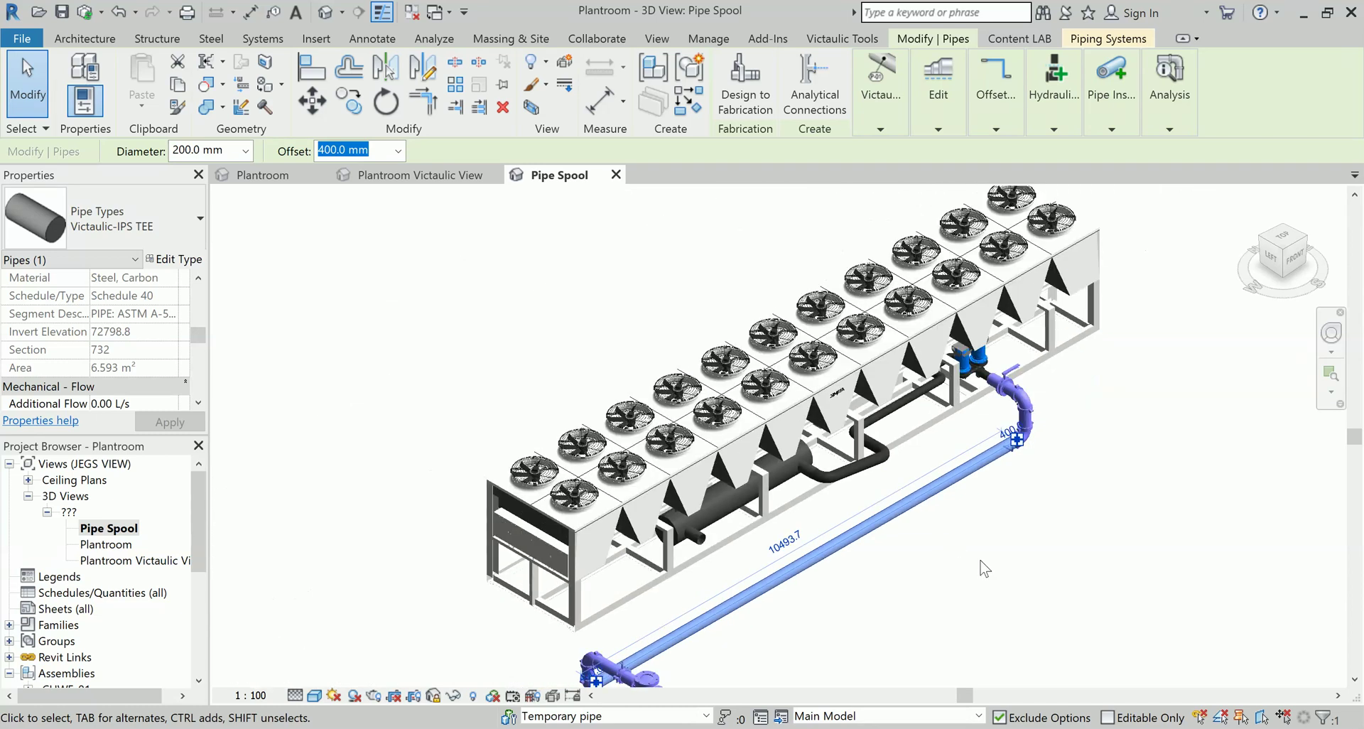
{"action": "middle_click_drag", "start_coordinate": [984, 569], "coordinate": [962, 519]}
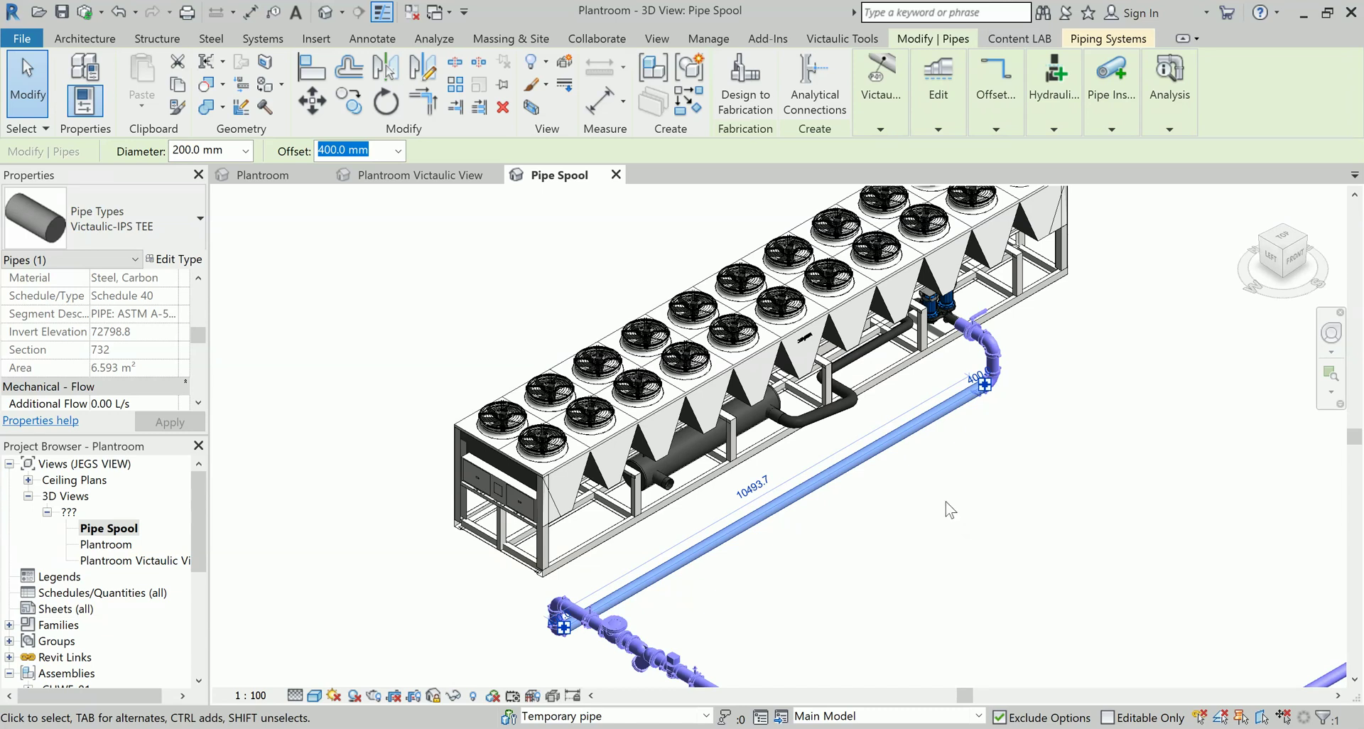
{"action": "scroll", "coordinate": [971, 592], "scroll_direction": "down", "scroll_amount": 4}
{"action": "middle_click_drag", "start_coordinate": [955, 584], "coordinate": [851, 490]}
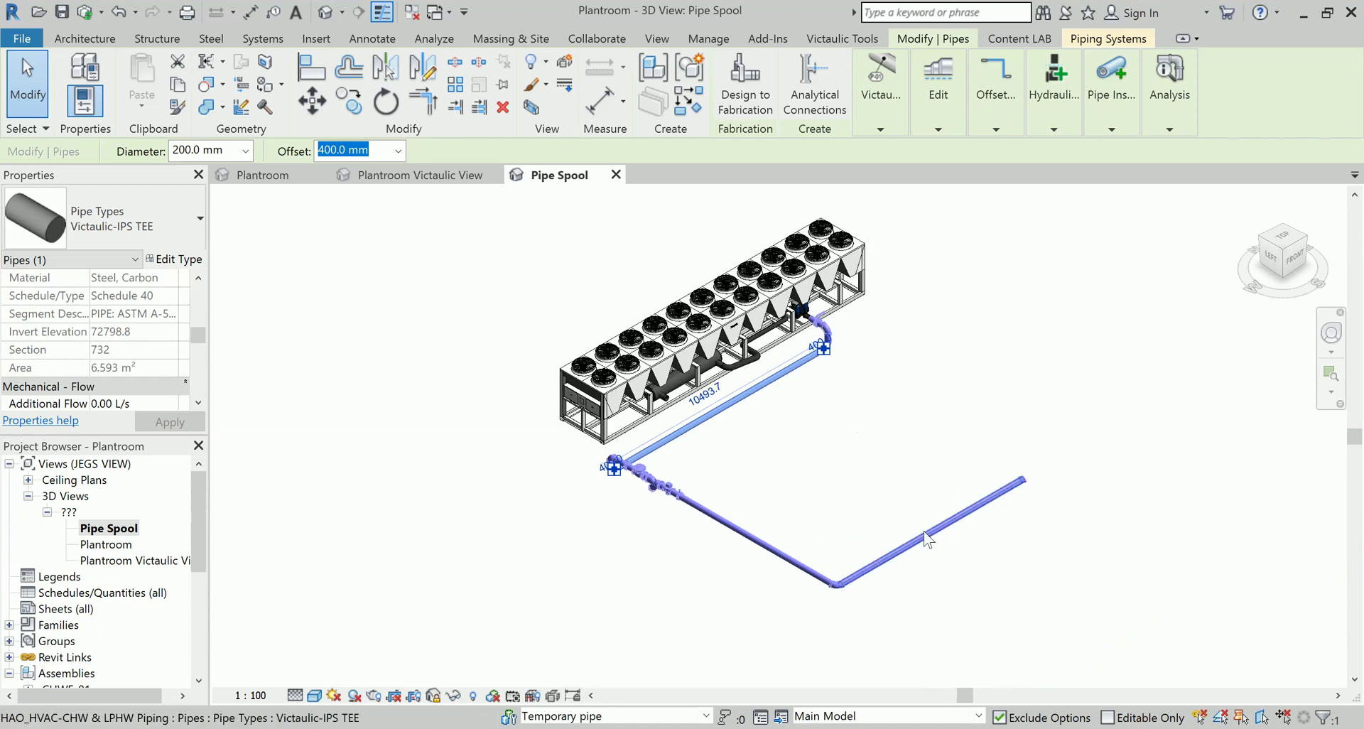
{"action": "scroll", "coordinate": [924, 533], "scroll_direction": "up", "scroll_amount": 3}
{"action": "left_click", "coordinate": [898, 481]}
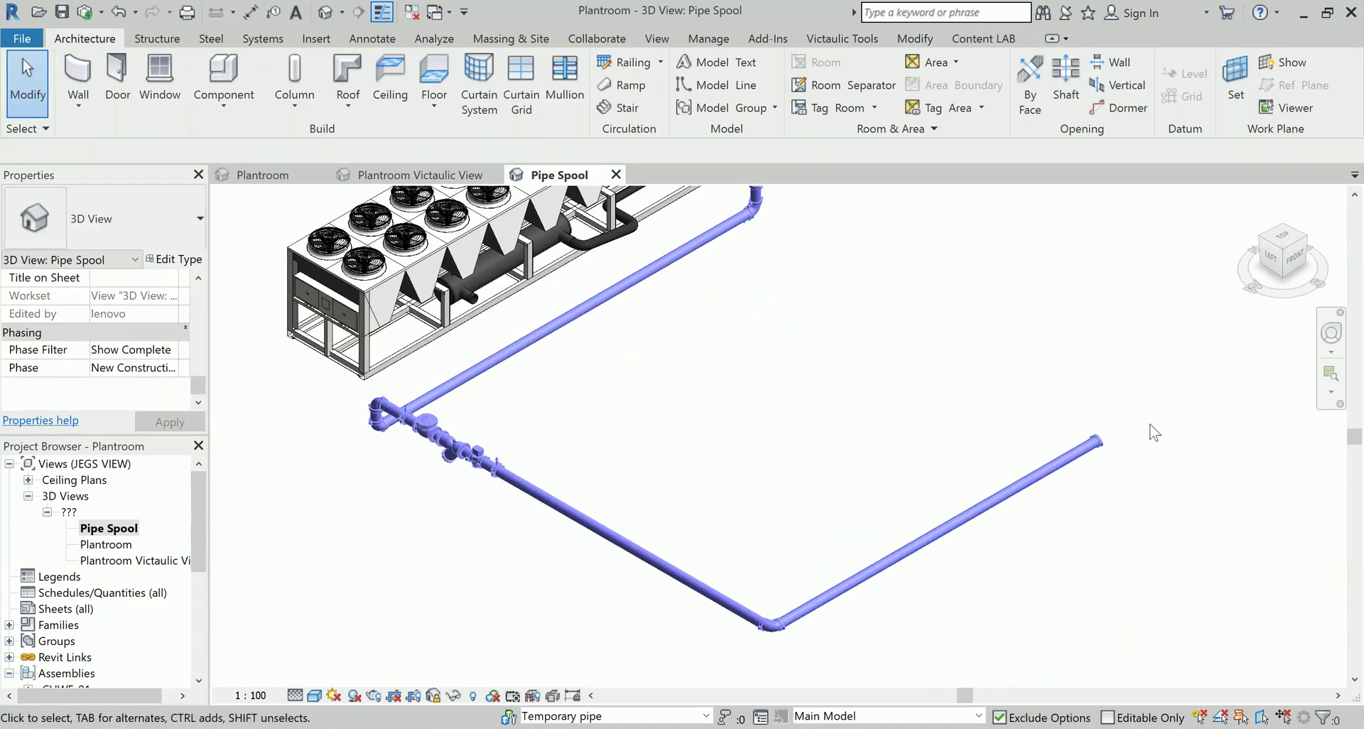
{"action": "middle_click_drag", "start_coordinate": [753, 304], "coordinate": [846, 398]}
{"action": "scroll", "coordinate": [727, 354], "scroll_direction": "up", "scroll_amount": 2}
- Select the long 200 mm CHW Return pipe and zoom around its elbow and butterfly valve
{"action": "left_click", "coordinate": [581, 391]}
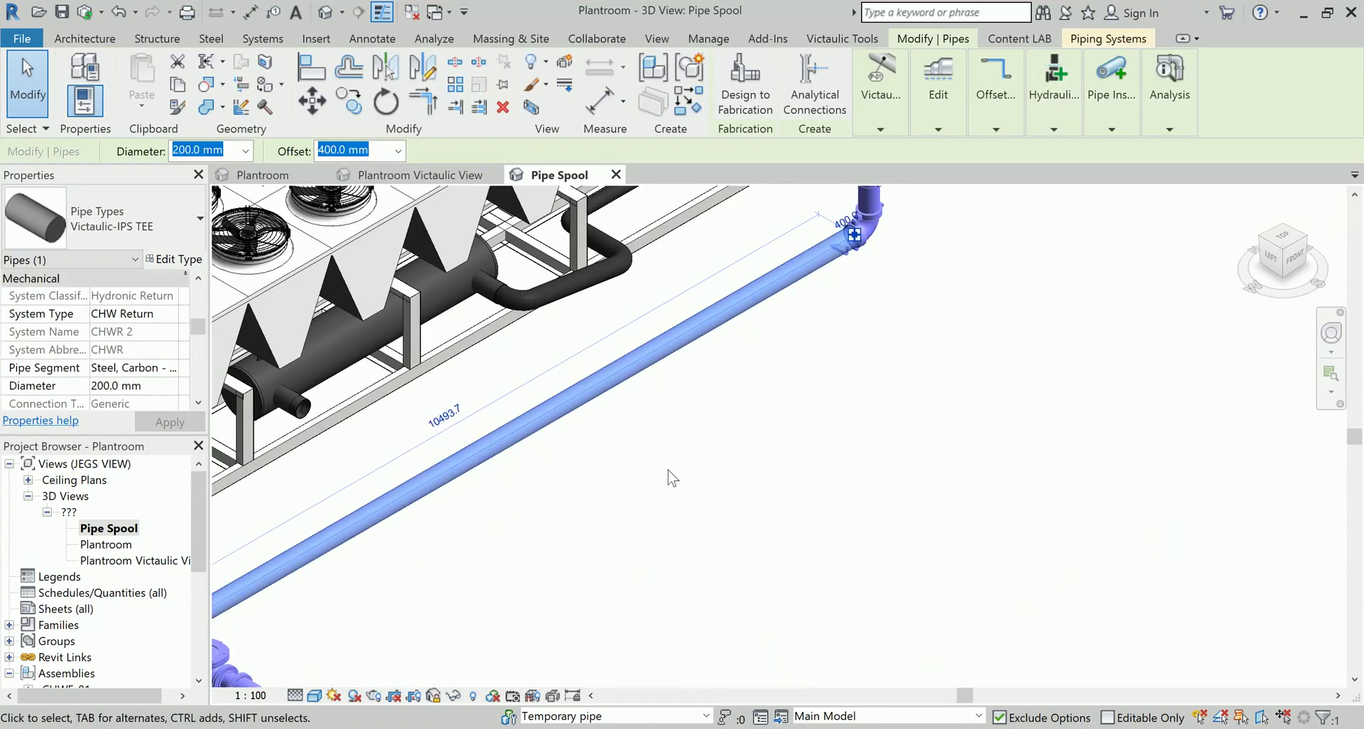
{"action": "scroll", "coordinate": [670, 478], "scroll_direction": "down", "scroll_amount": 3}
{"action": "scroll", "coordinate": [775, 344], "scroll_direction": "up", "scroll_amount": 3}
{"action": "scroll", "coordinate": [780, 341], "scroll_direction": "up", "scroll_amount": 4}
{"action": "scroll", "coordinate": [817, 440], "scroll_direction": "down", "scroll_amount": 4}
{"action": "scroll", "coordinate": [762, 523], "scroll_direction": "down", "scroll_amount": 1}
{"action": "scroll", "coordinate": [763, 543], "scroll_direction": "down", "scroll_amount": 1}
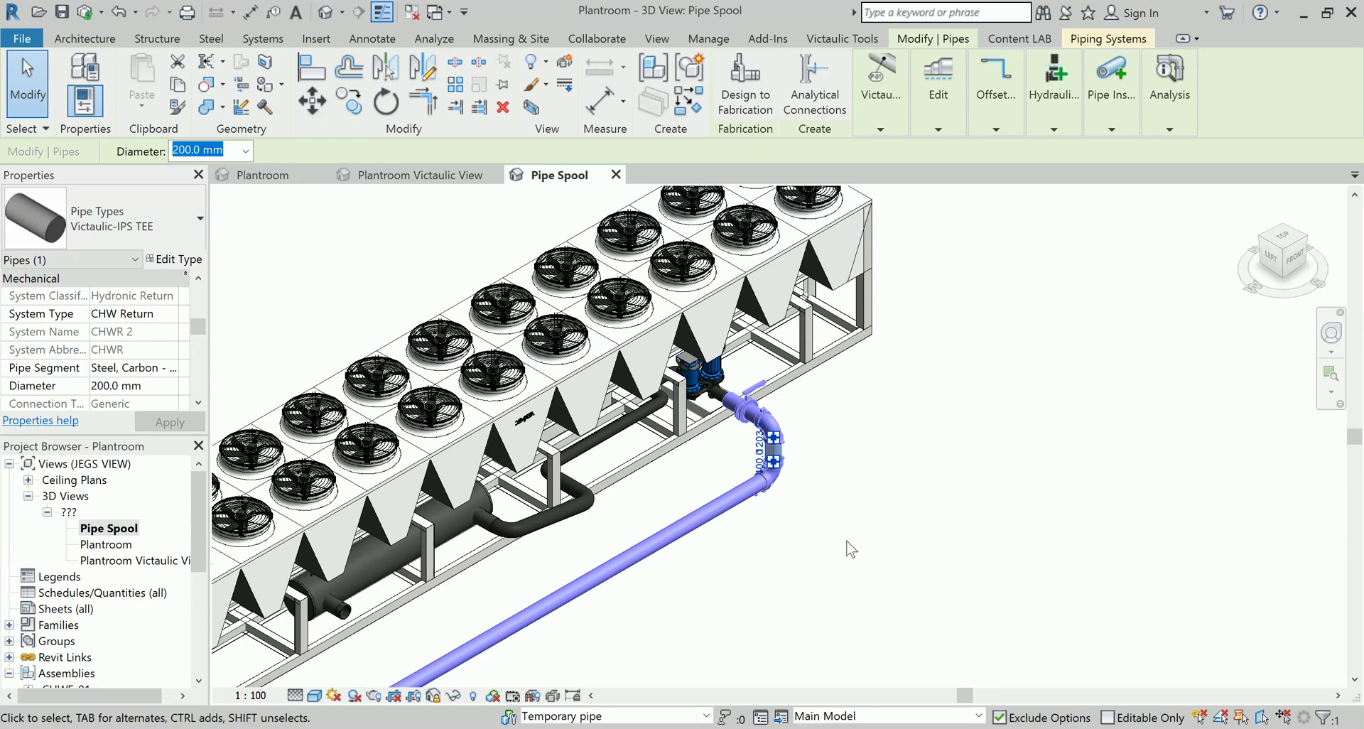
{"action": "scroll", "coordinate": [850, 550], "scroll_direction": "down", "scroll_amount": 4}
{"action": "middle_click_drag", "start_coordinate": [850, 550], "coordinate": [875, 487]}
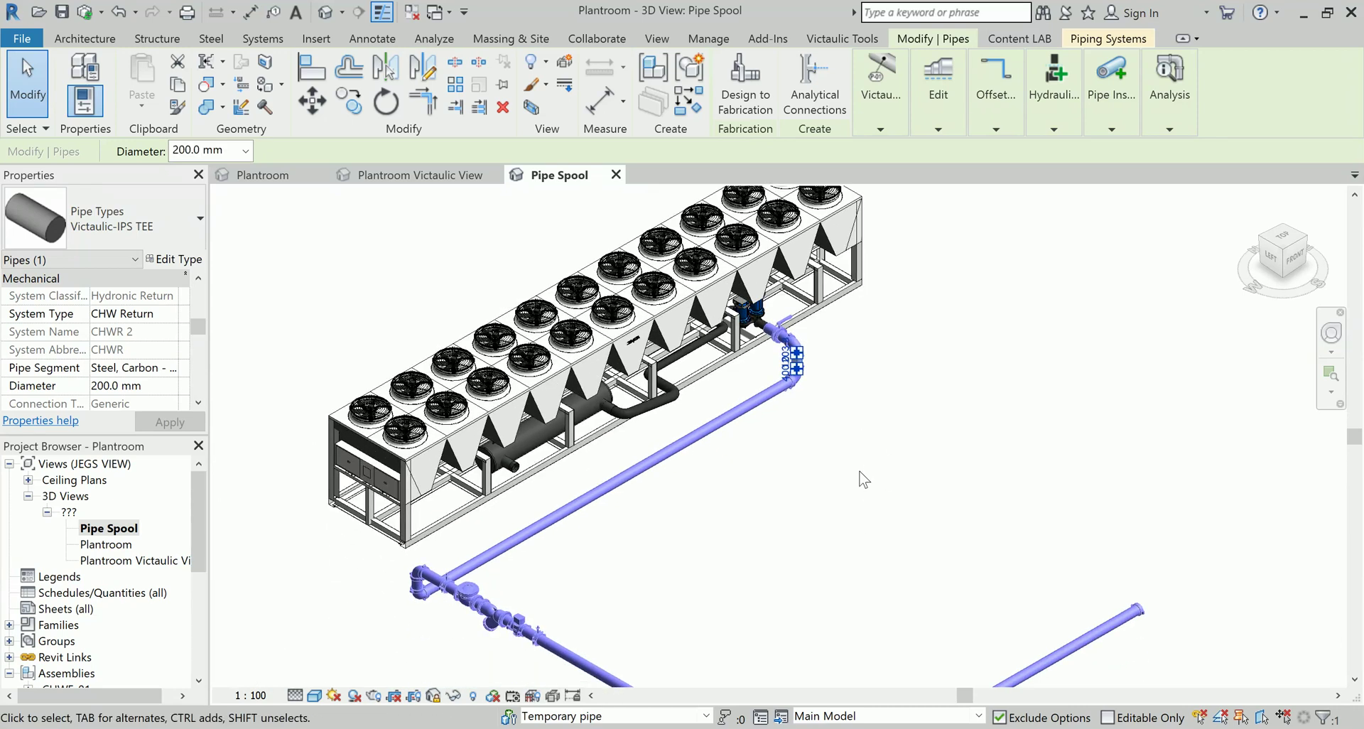
{"action": "scroll", "coordinate": [863, 480], "scroll_direction": "down", "scroll_amount": 1}
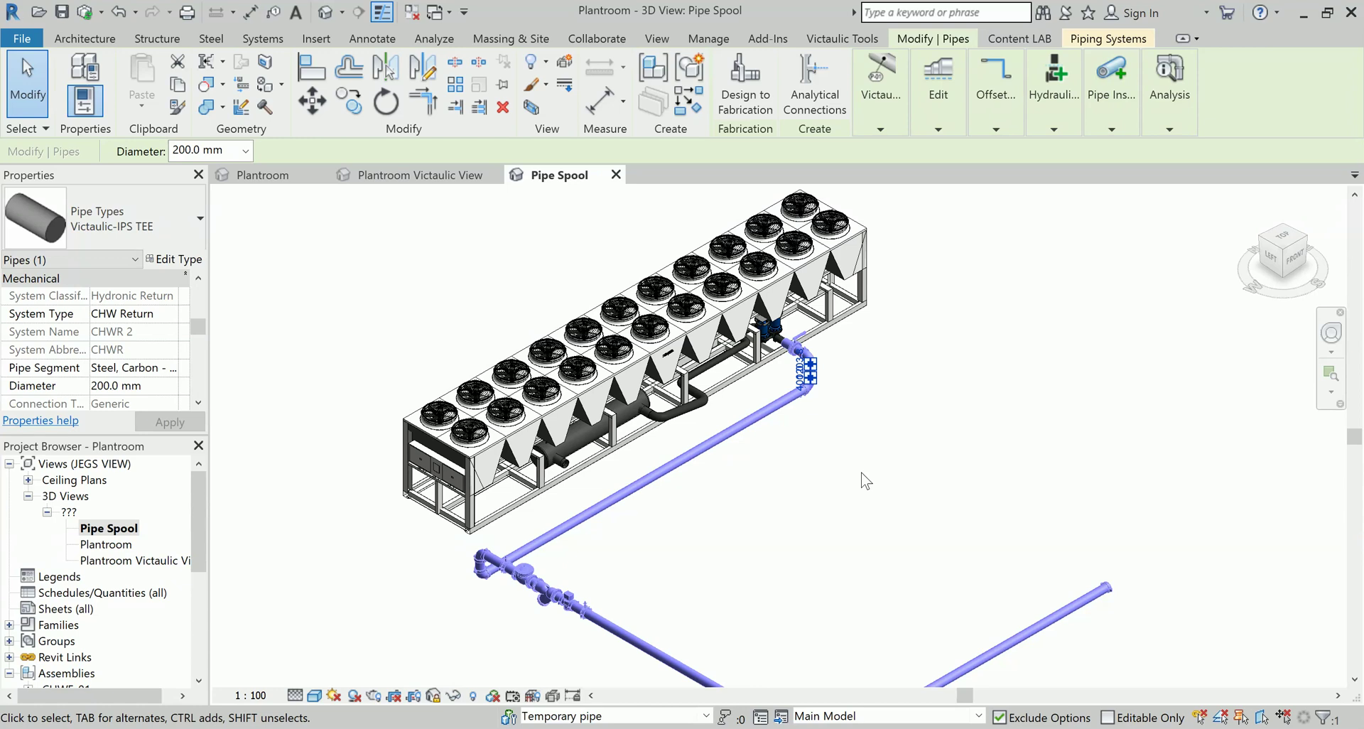
{"action": "scroll", "coordinate": [831, 366], "scroll_direction": "up", "scroll_amount": 5}
- Select the 200 mm butterfly valve, review its properties, then bring up the isometric snip
{"action": "scroll", "coordinate": [805, 341], "scroll_direction": "up", "scroll_amount": 2}
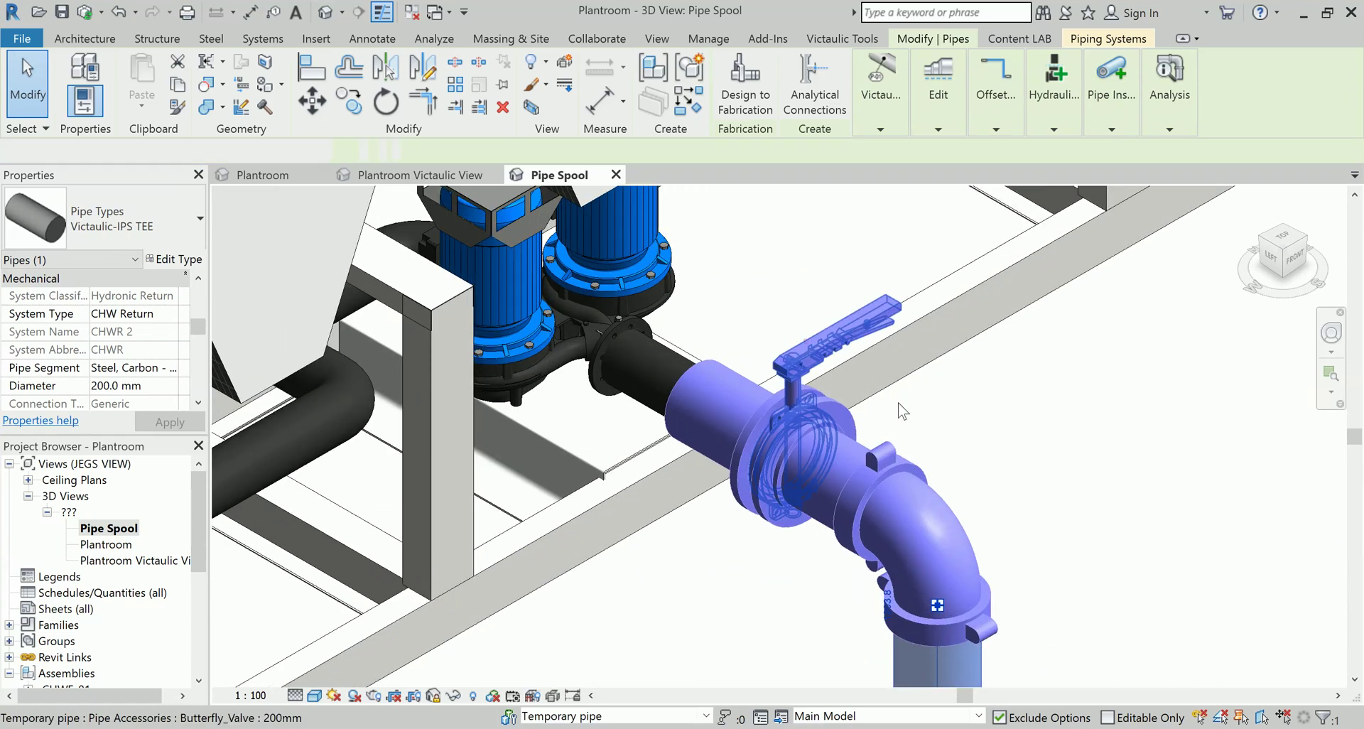
{"action": "left_click", "coordinate": [817, 425]}
{"action": "scroll", "coordinate": [817, 425], "scroll_direction": "up", "scroll_amount": 2}
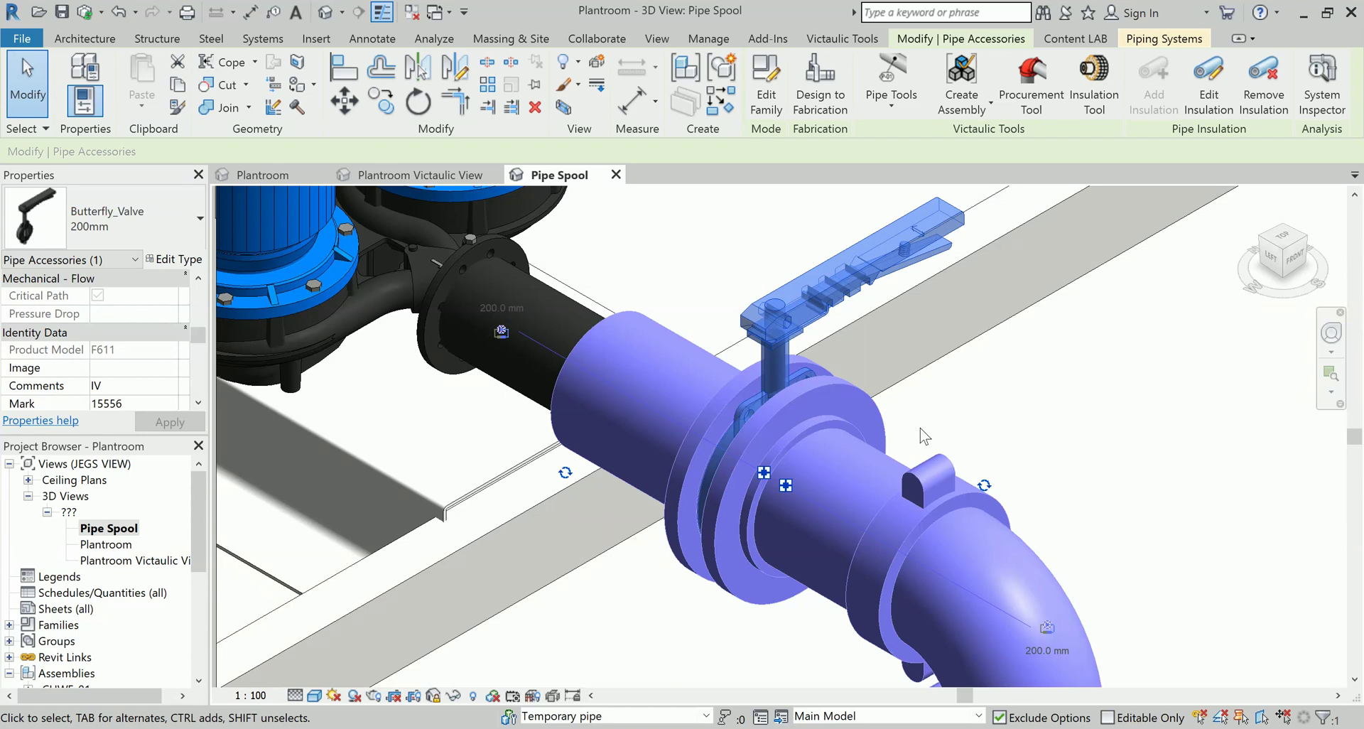
{"action": "scroll", "coordinate": [1004, 389], "scroll_direction": "down", "scroll_amount": 3}
{"action": "scroll", "coordinate": [1004, 389], "scroll_direction": "down", "scroll_amount": 5}
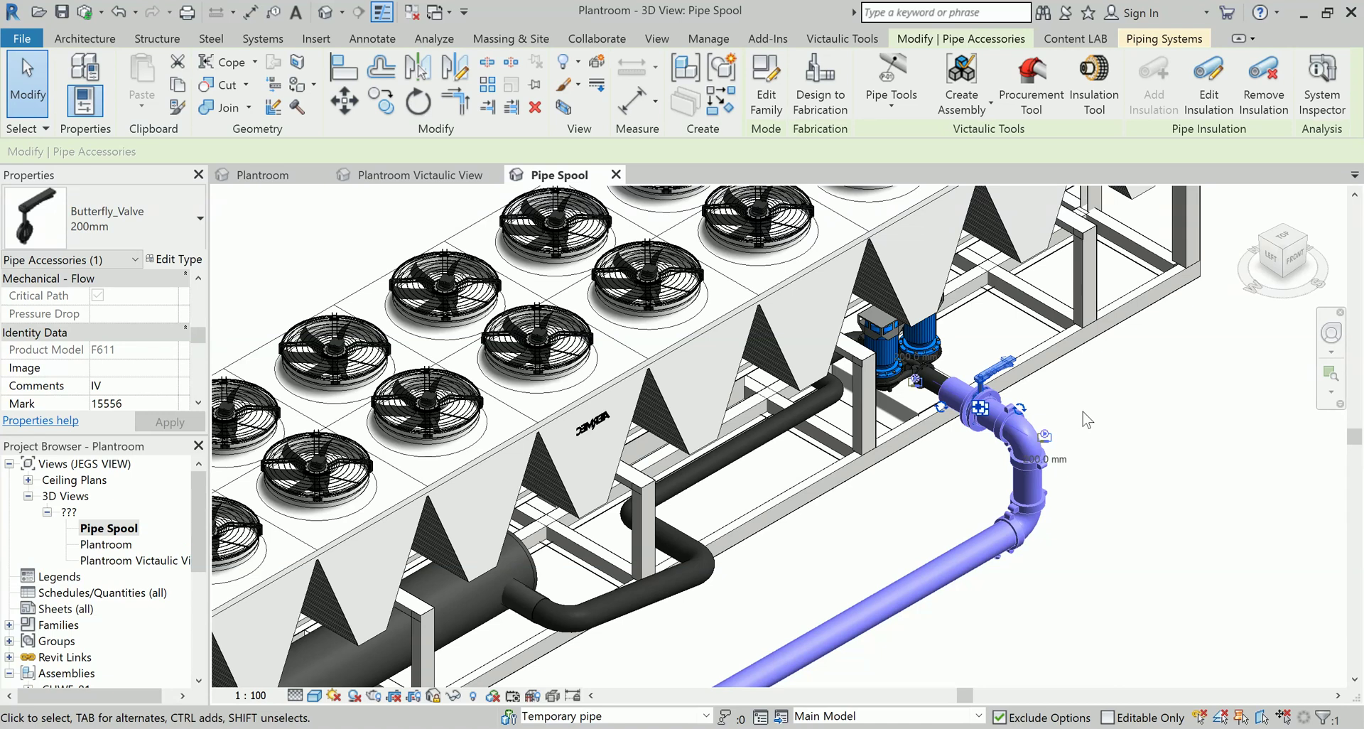
{"action": "key", "text": "alt+Tab"}
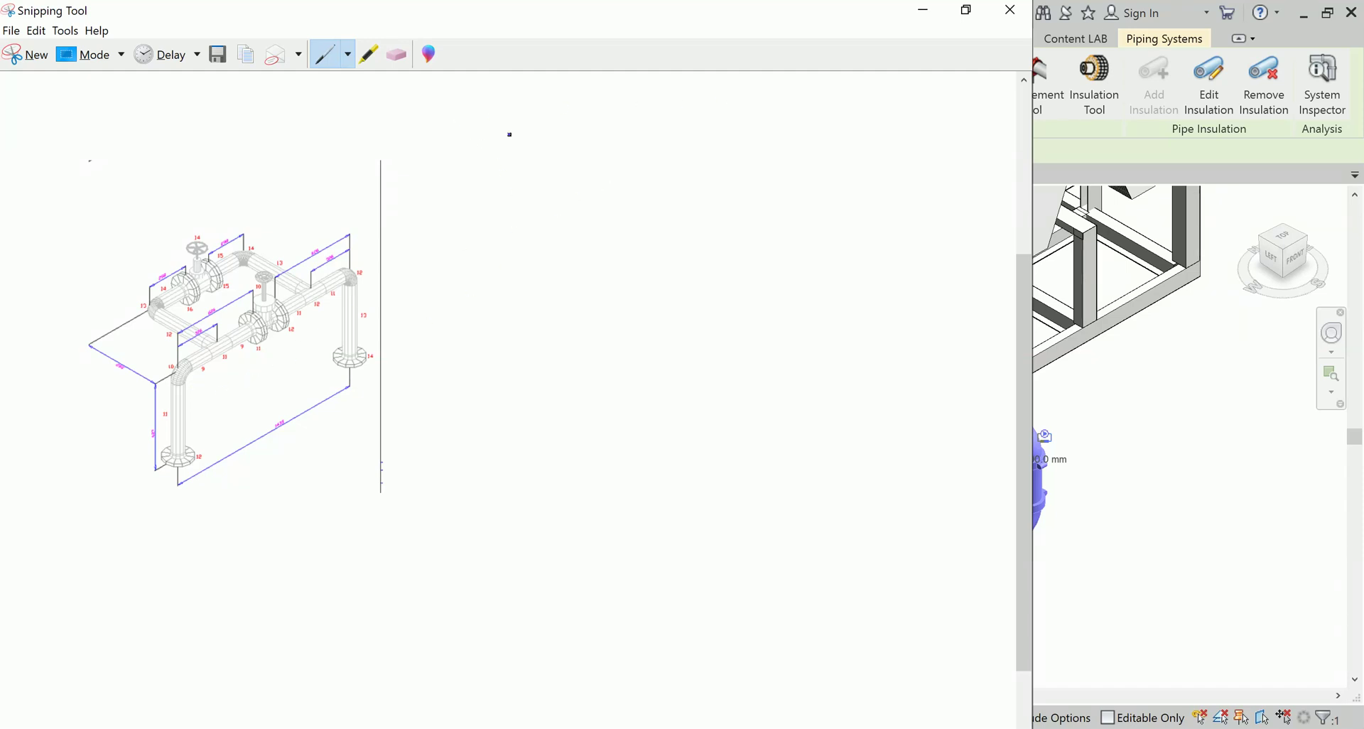
- Sketch a freehand box with a small '1' note on the isometric snip, then minimize it
{"action": "mouse_move", "coordinate": [474, 138]}
{"action": "left_mouse_down"}
{"action": "mouse_move", "coordinate": [876, 110]}
{"action": "mouse_move", "coordinate": [900, 510]}
{"action": "left_mouse_up"}
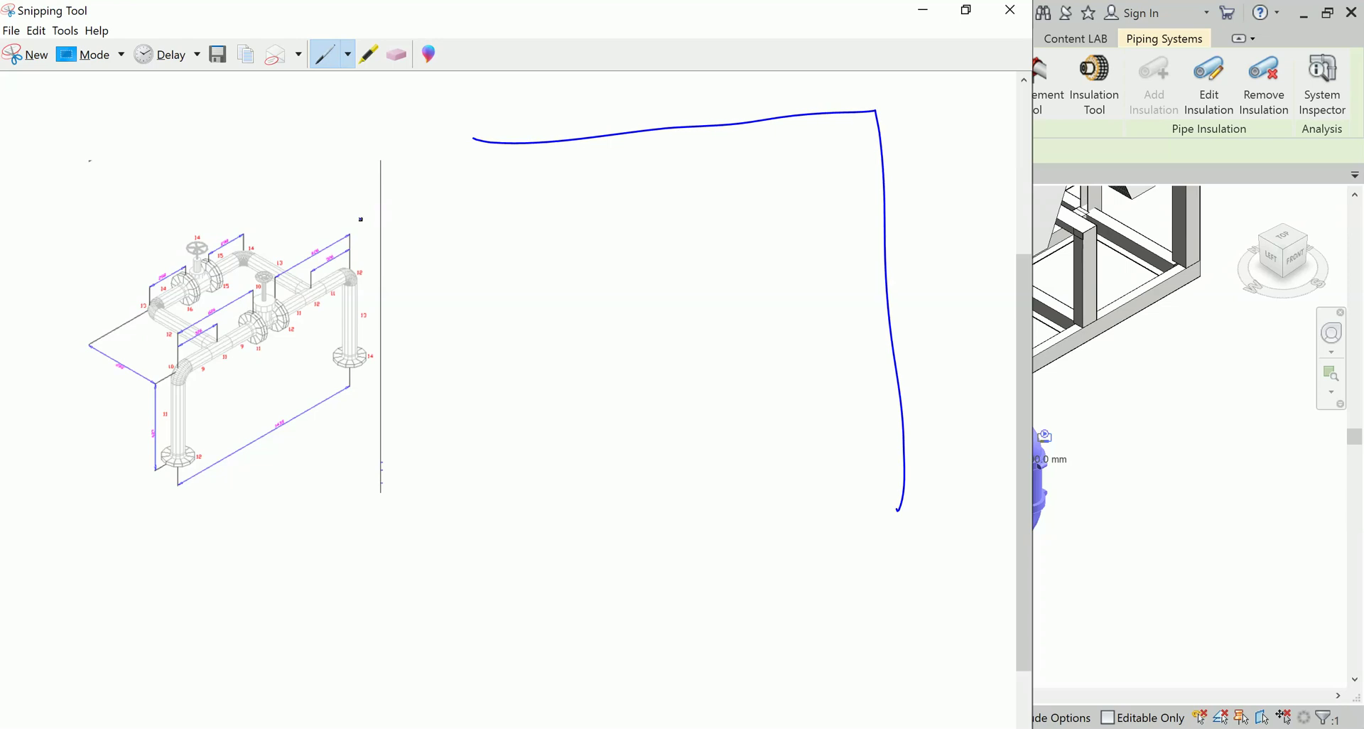
{"action": "left_click_drag", "start_coordinate": [467, 140], "coordinate": [473, 549]}
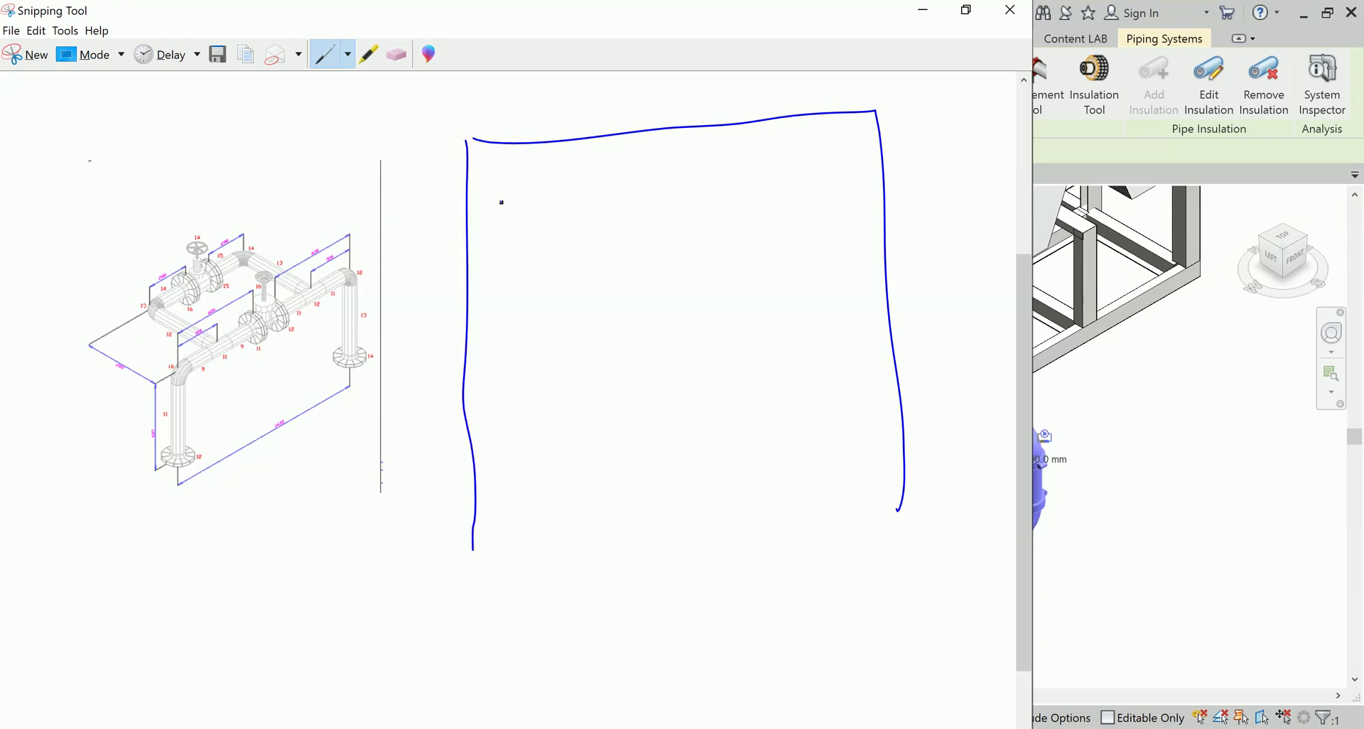
{"action": "mouse_move", "coordinate": [484, 170]}
{"action": "left_mouse_down"}
{"action": "mouse_move", "coordinate": [485, 189]}
{"action": "mouse_move", "coordinate": [493, 174]}
{"action": "mouse_move", "coordinate": [513, 189]}
{"action": "mouse_move", "coordinate": [579, 168]}
{"action": "left_mouse_up"}
{"action": "left_click_drag", "start_coordinate": [613, 149], "coordinate": [616, 169]}
{"action": "left_click_drag", "start_coordinate": [587, 169], "coordinate": [668, 155]}
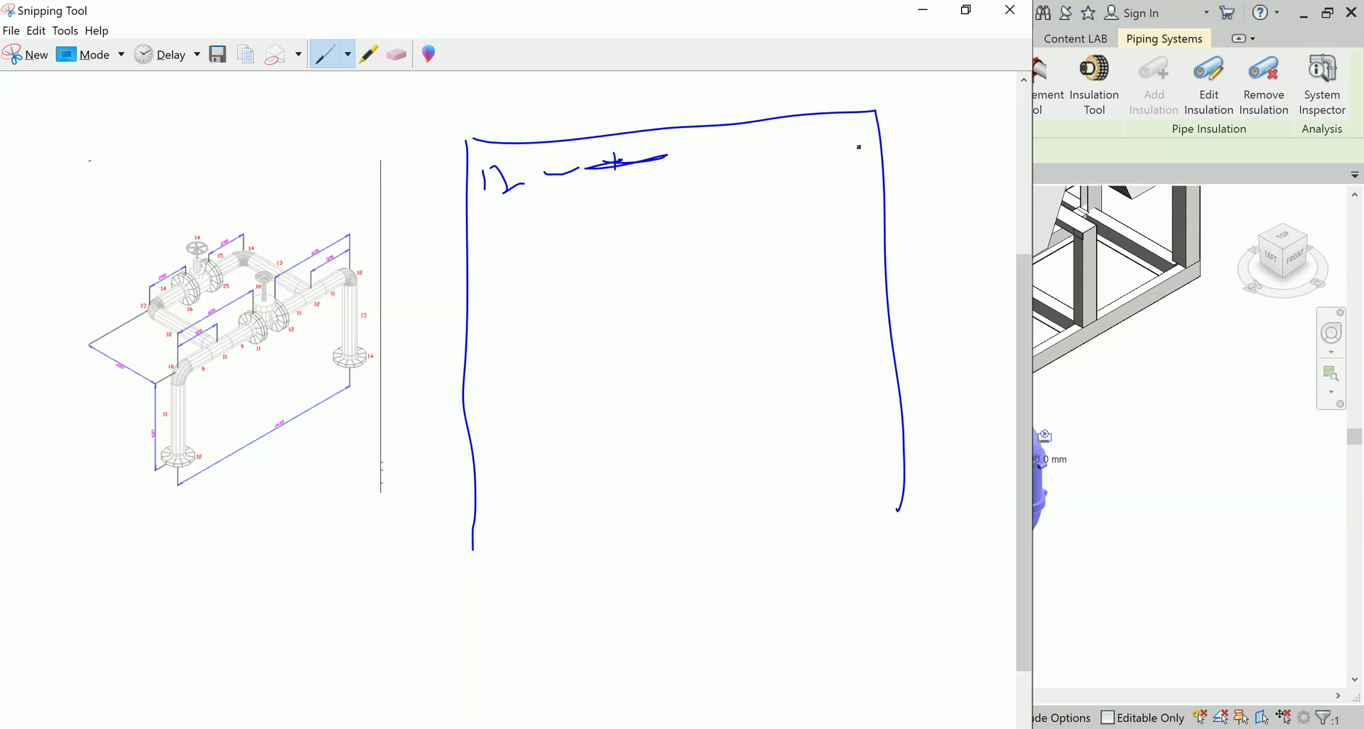
{"action": "left_click", "coordinate": [924, 11]}
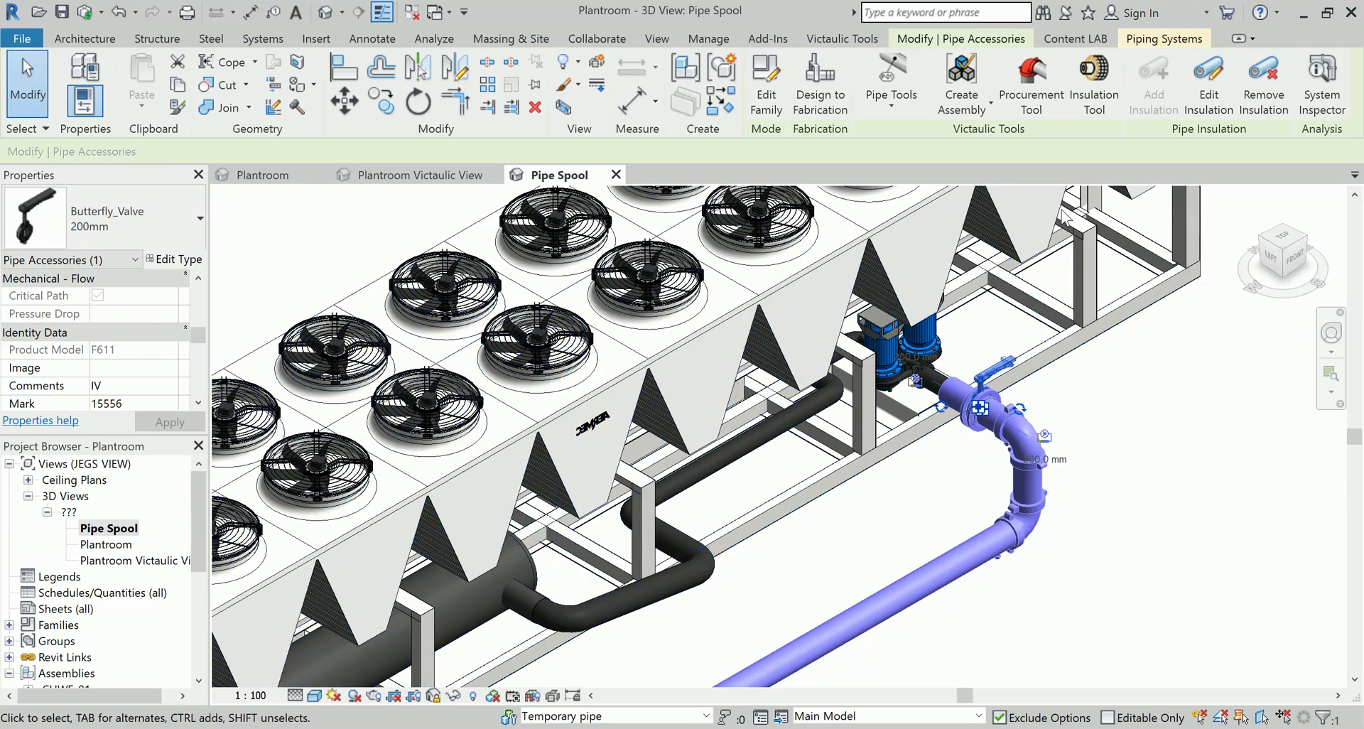
- Show the Victaulic Tools ribbon and switch to the Plantroom Victaulic View
{"action": "left_click", "coordinate": [842, 38]}
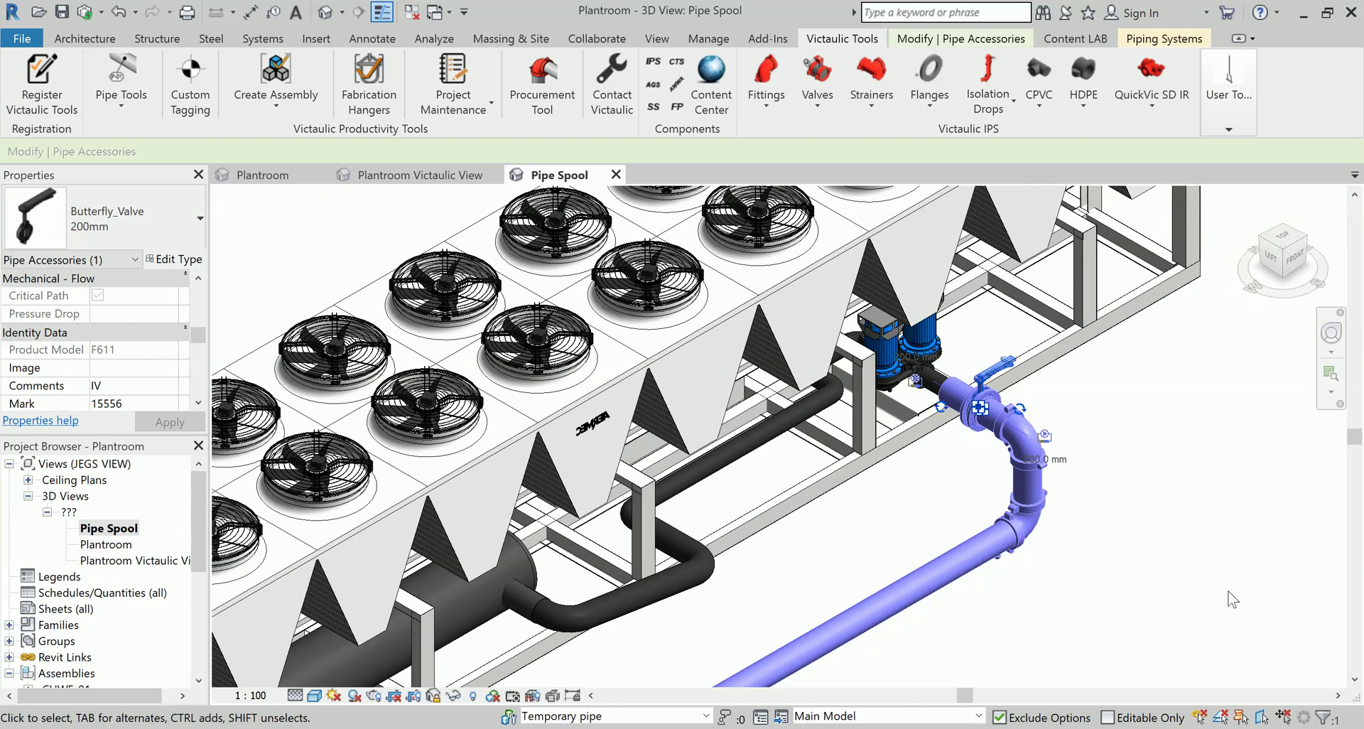
{"action": "scroll", "coordinate": [1180, 544], "scroll_direction": "down", "scroll_amount": 2}
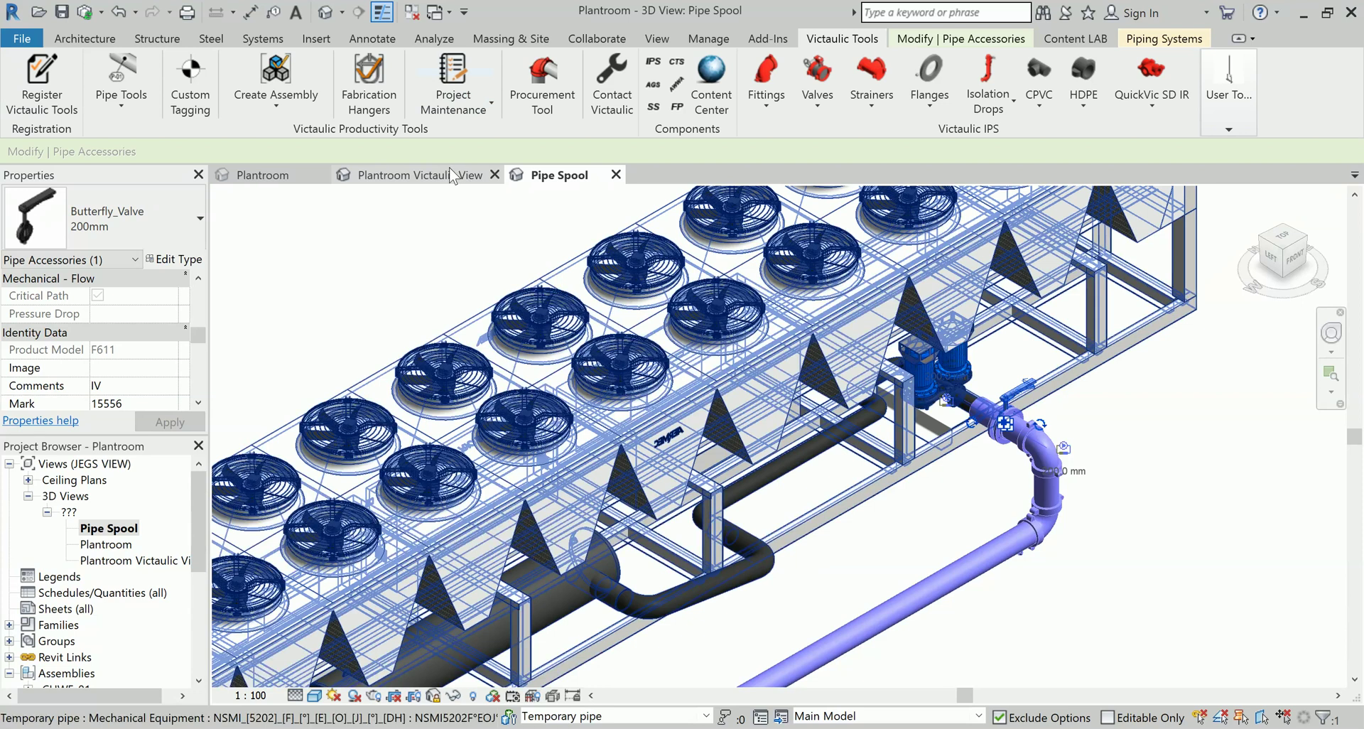
{"action": "left_click", "coordinate": [449, 175]}
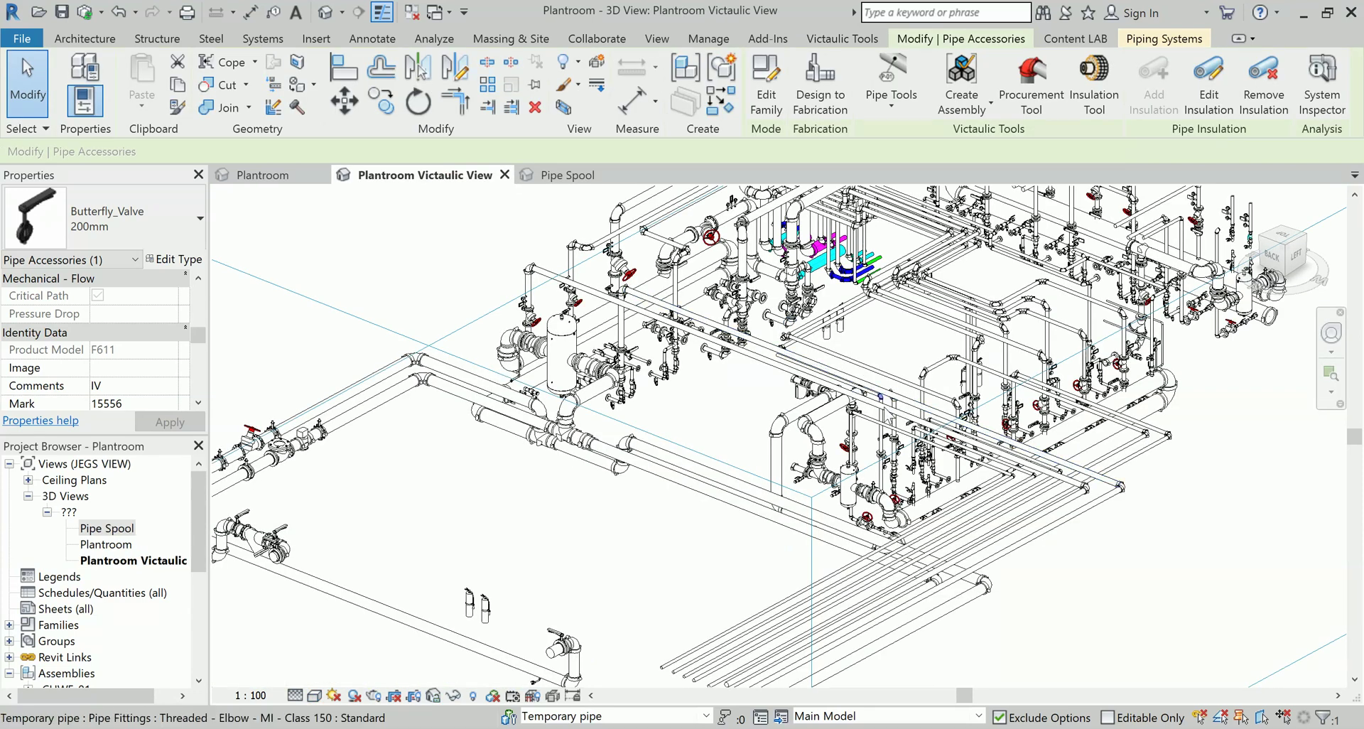
- Make the main Plantroom 3D view the active view
{"action": "left_click", "coordinate": [298, 179]}
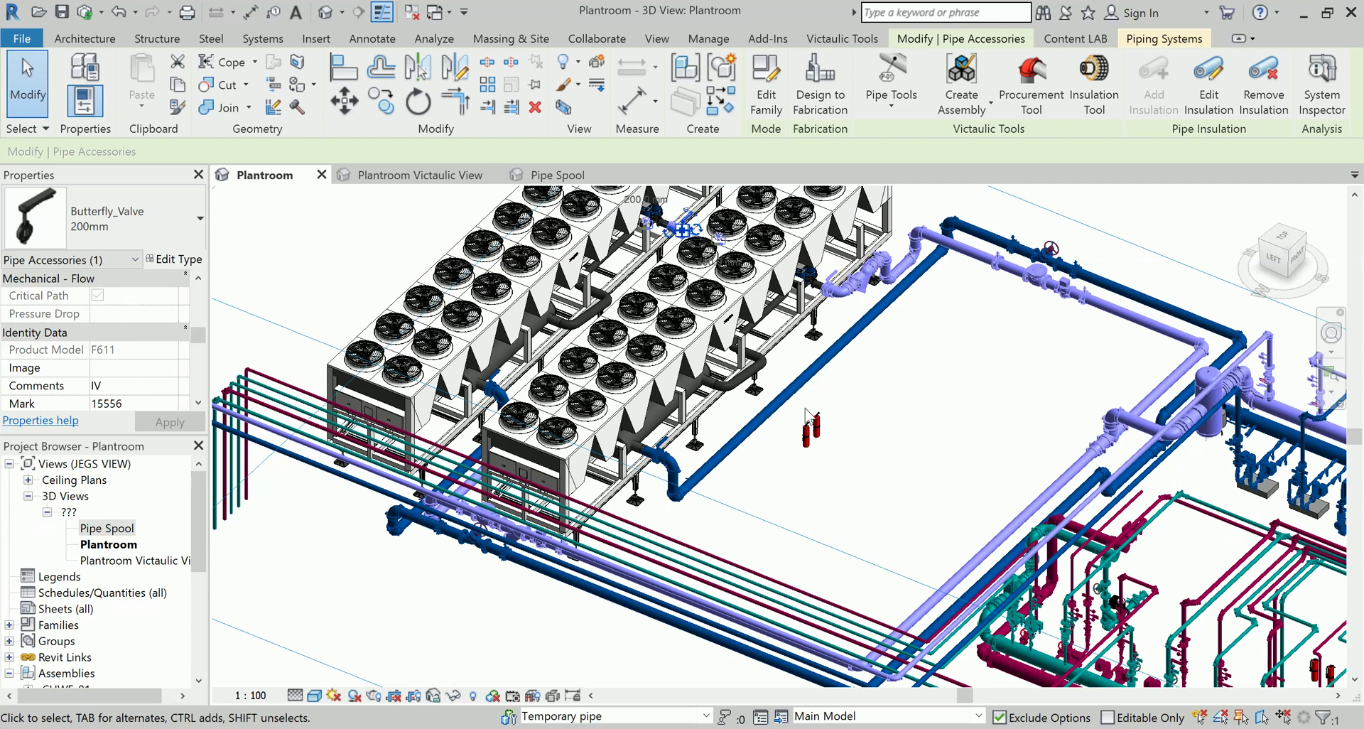
- Pan and zoom to the pump area and select the blue circulator pump
{"action": "scroll", "coordinate": [897, 472], "scroll_direction": "down", "scroll_amount": 2}
{"action": "middle_click_drag", "start_coordinate": [881, 455], "coordinate": [810, 373]}
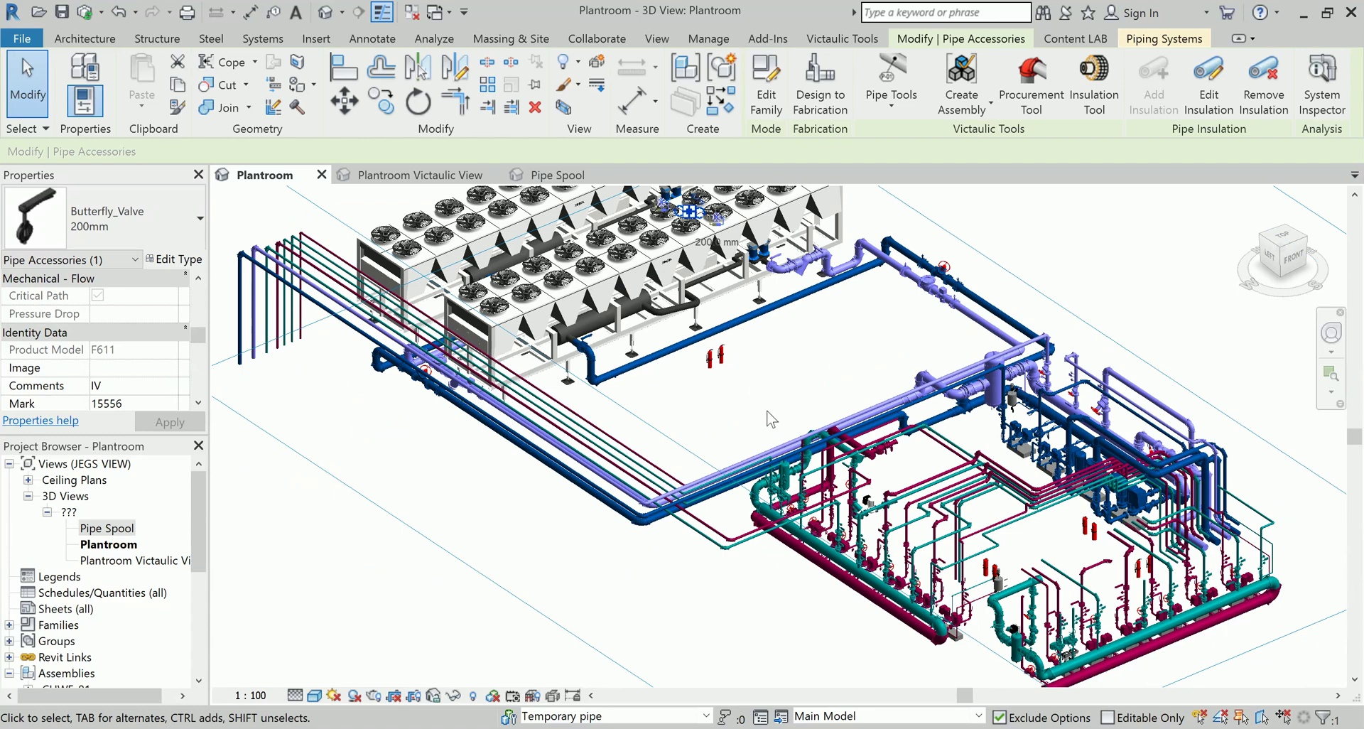
{"action": "scroll", "coordinate": [1069, 530], "scroll_direction": "up", "scroll_amount": 3}
{"action": "middle_click_drag", "start_coordinate": [962, 566], "coordinate": [1016, 462]}
{"action": "scroll", "coordinate": [1017, 463], "scroll_direction": "up", "scroll_amount": 2}
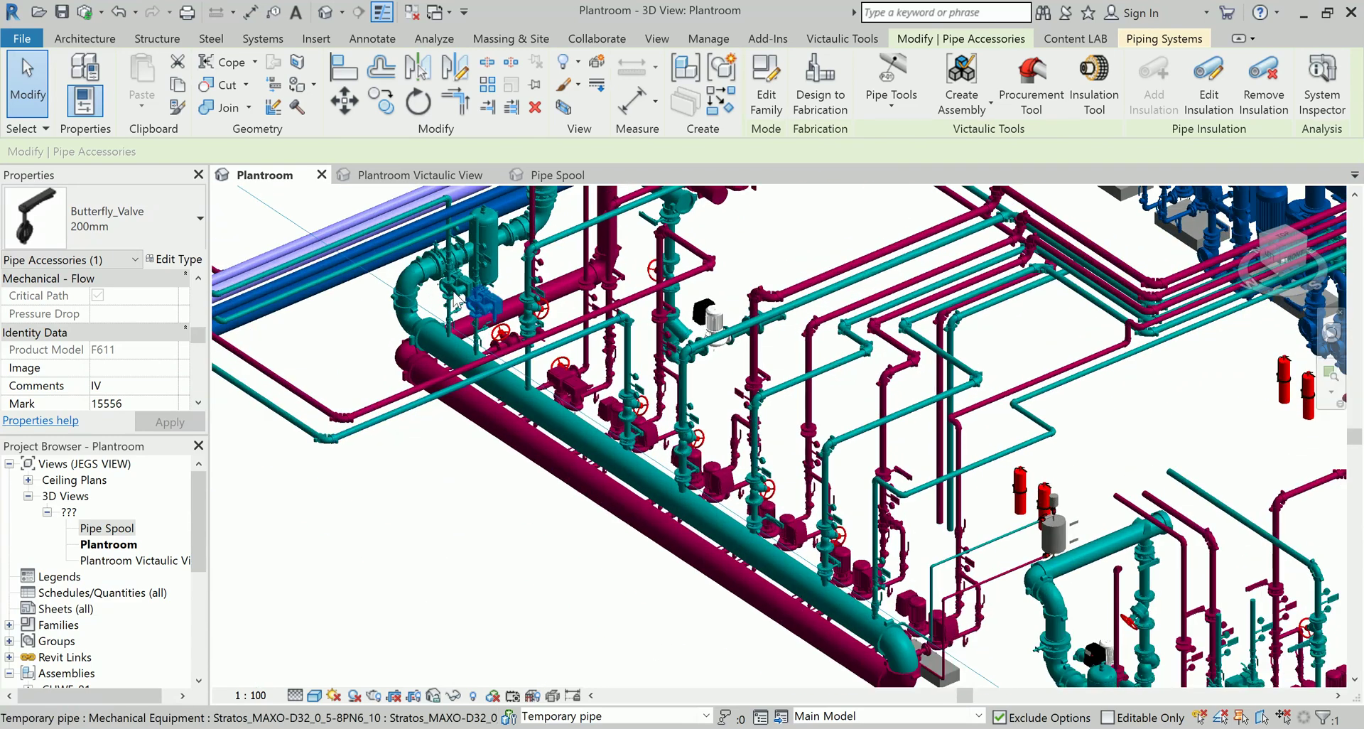
{"action": "scroll", "coordinate": [493, 307], "scroll_direction": "up", "scroll_amount": 5}
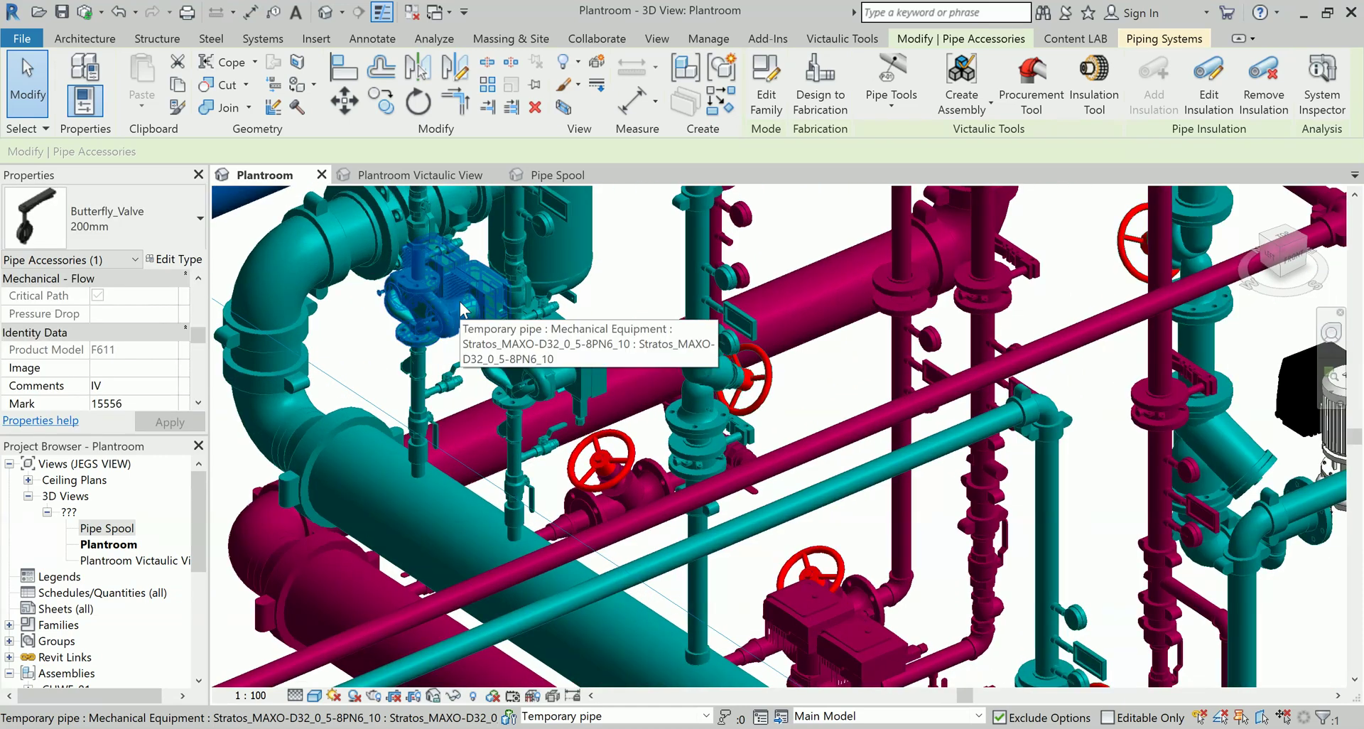
{"action": "left_click", "coordinate": [459, 302]}
- Orbit around the Stratos_MAXO-D32 pump, select it to show its properties, and zoom out to the header
{"action": "middle_click_drag", "start_coordinate": [459, 301], "coordinate": [400, 312], "text": "shift"}
{"action": "scroll", "coordinate": [455, 336], "scroll_direction": "up", "scroll_amount": 2}
{"action": "scroll", "coordinate": [401, 313], "scroll_direction": "up", "scroll_amount": 3}
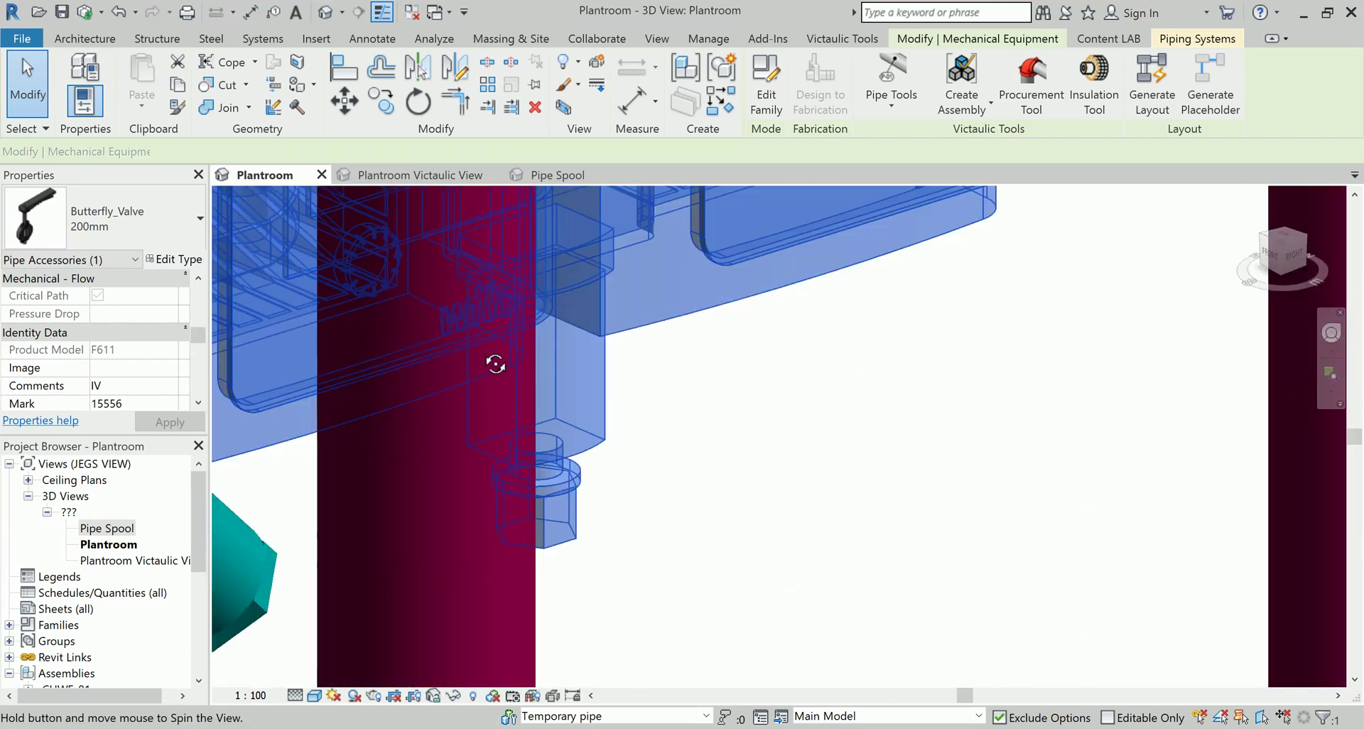
{"action": "middle_click_drag", "start_coordinate": [495, 364], "coordinate": [576, 512], "text": "shift"}
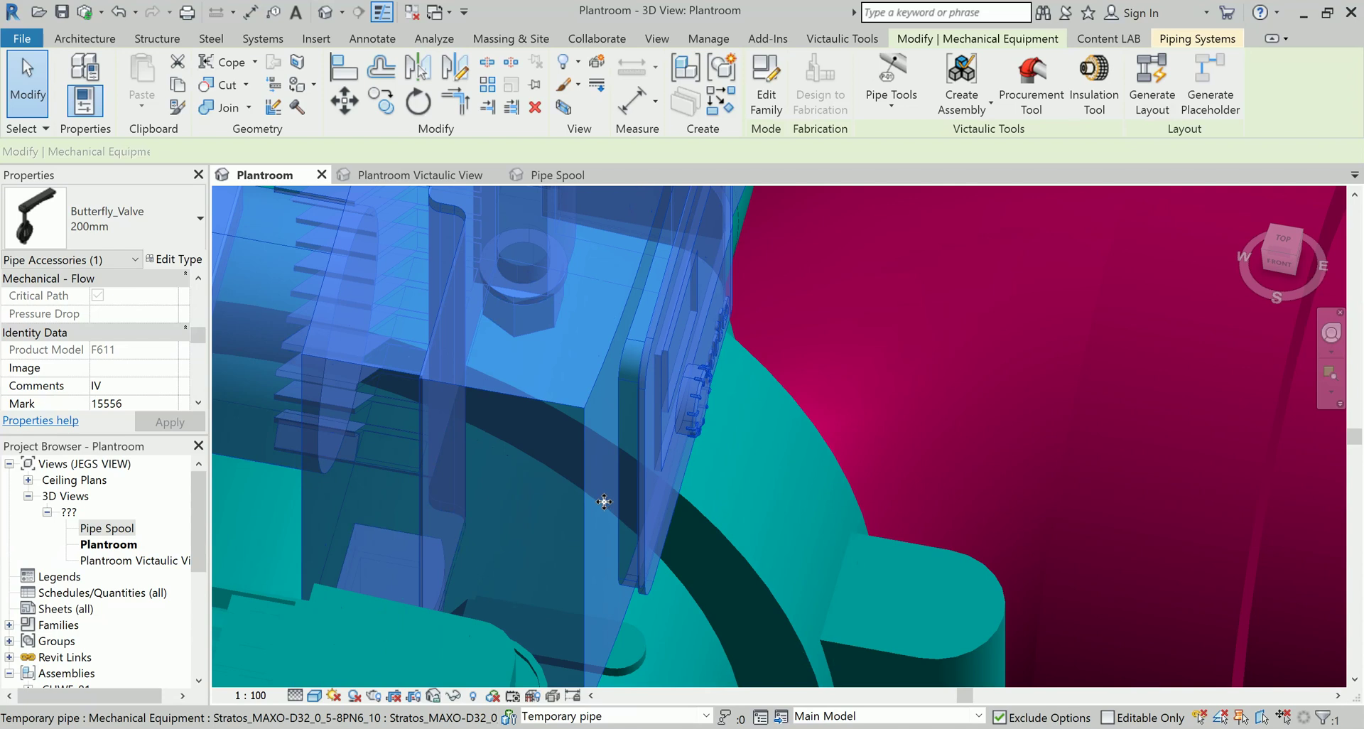
{"action": "scroll", "coordinate": [604, 502], "scroll_direction": "down", "scroll_amount": 3}
{"action": "scroll", "coordinate": [511, 326], "scroll_direction": "down", "scroll_amount": 2}
{"action": "left_click", "coordinate": [511, 326]}
{"action": "scroll", "coordinate": [510, 325], "scroll_direction": "down", "scroll_amount": 6}
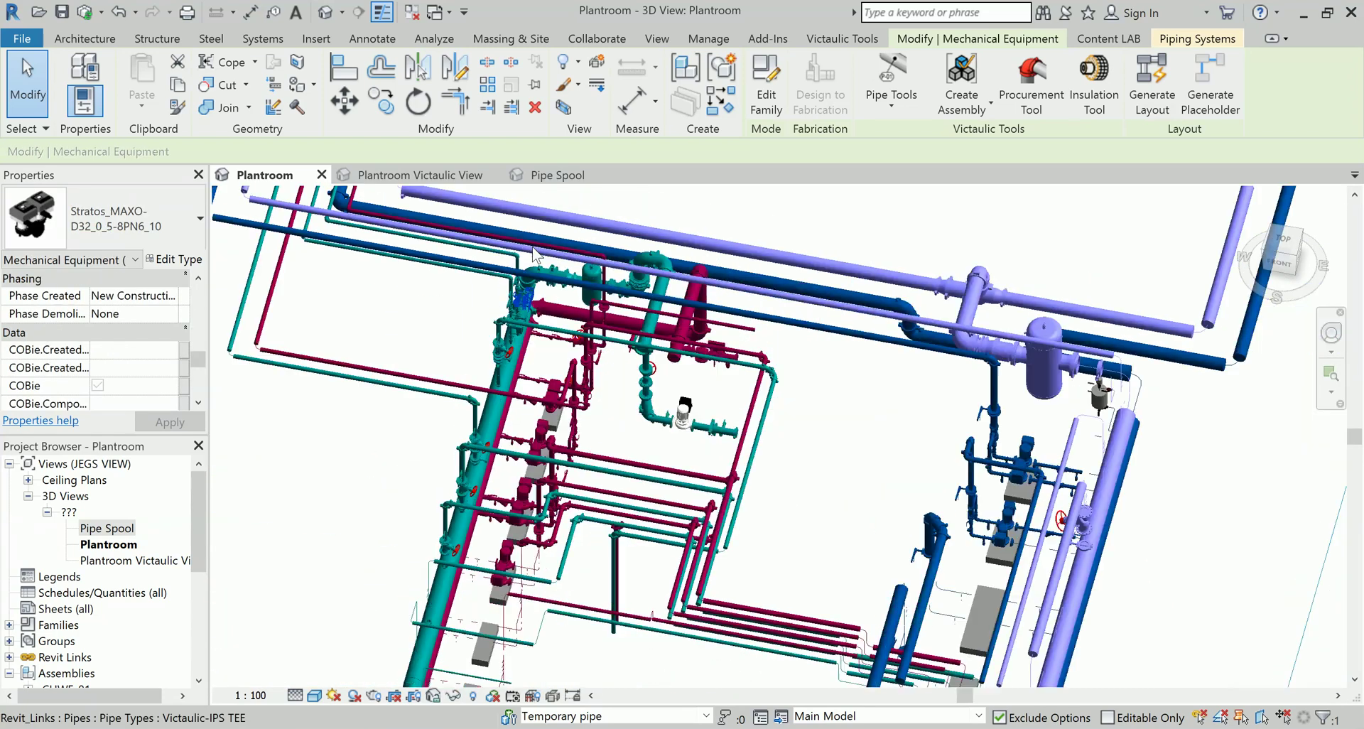
{"action": "scroll", "coordinate": [536, 255], "scroll_direction": "down", "scroll_amount": 1}
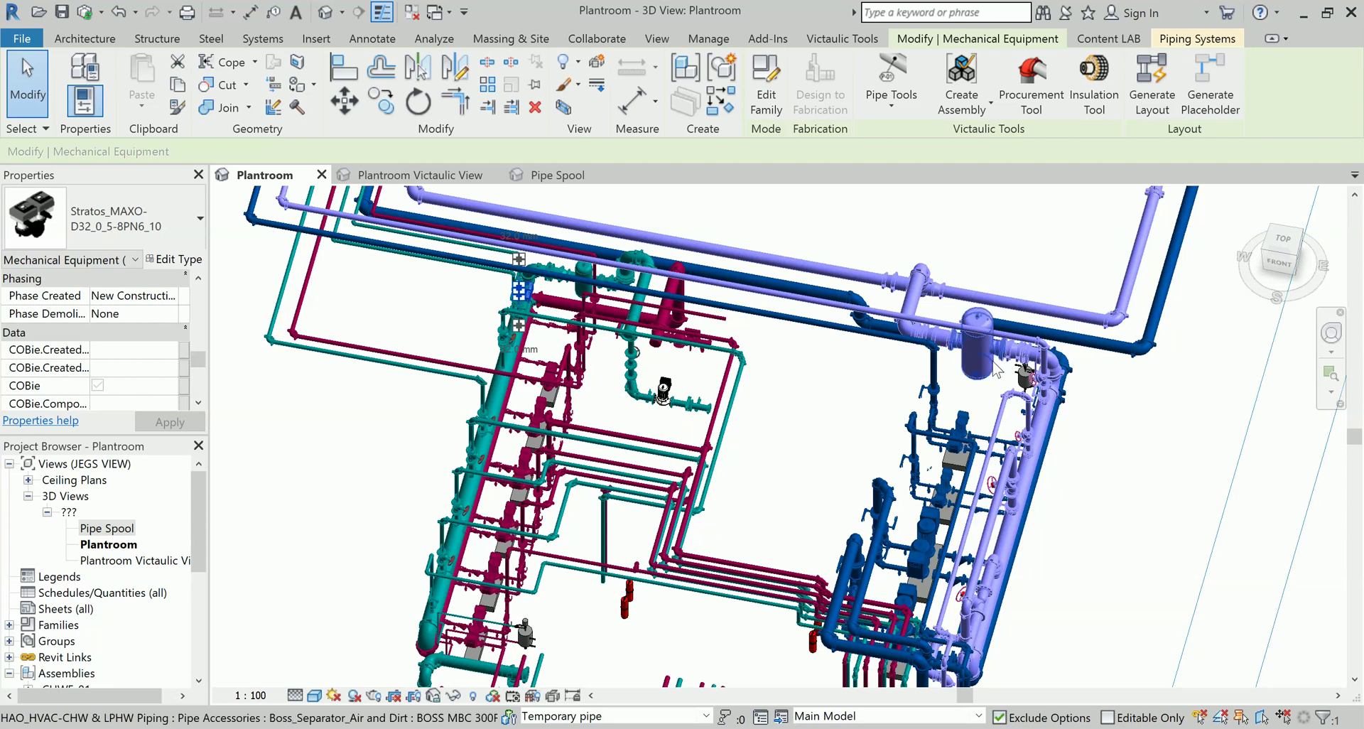
{"action": "scroll", "coordinate": [996, 370], "scroll_direction": "down", "scroll_amount": 1}
{"action": "scroll", "coordinate": [853, 682], "scroll_direction": "up", "scroll_amount": 3}
{"action": "middle_click_drag", "start_coordinate": [868, 648], "coordinate": [928, 417]}
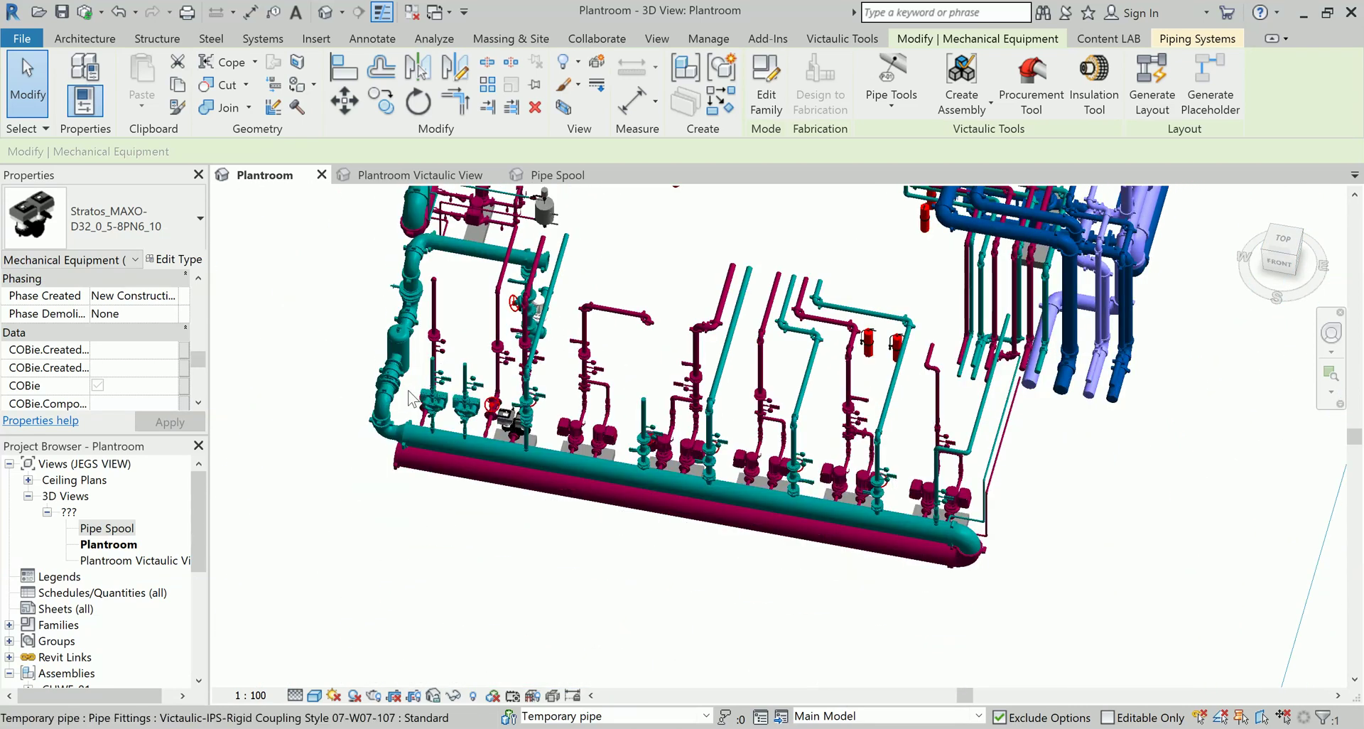
- Zoom in and orbit to a side view of the twin Stratos_MAXO-D32 pumps, then deselect them
{"action": "scroll", "coordinate": [411, 407], "scroll_direction": "up", "scroll_amount": 5}
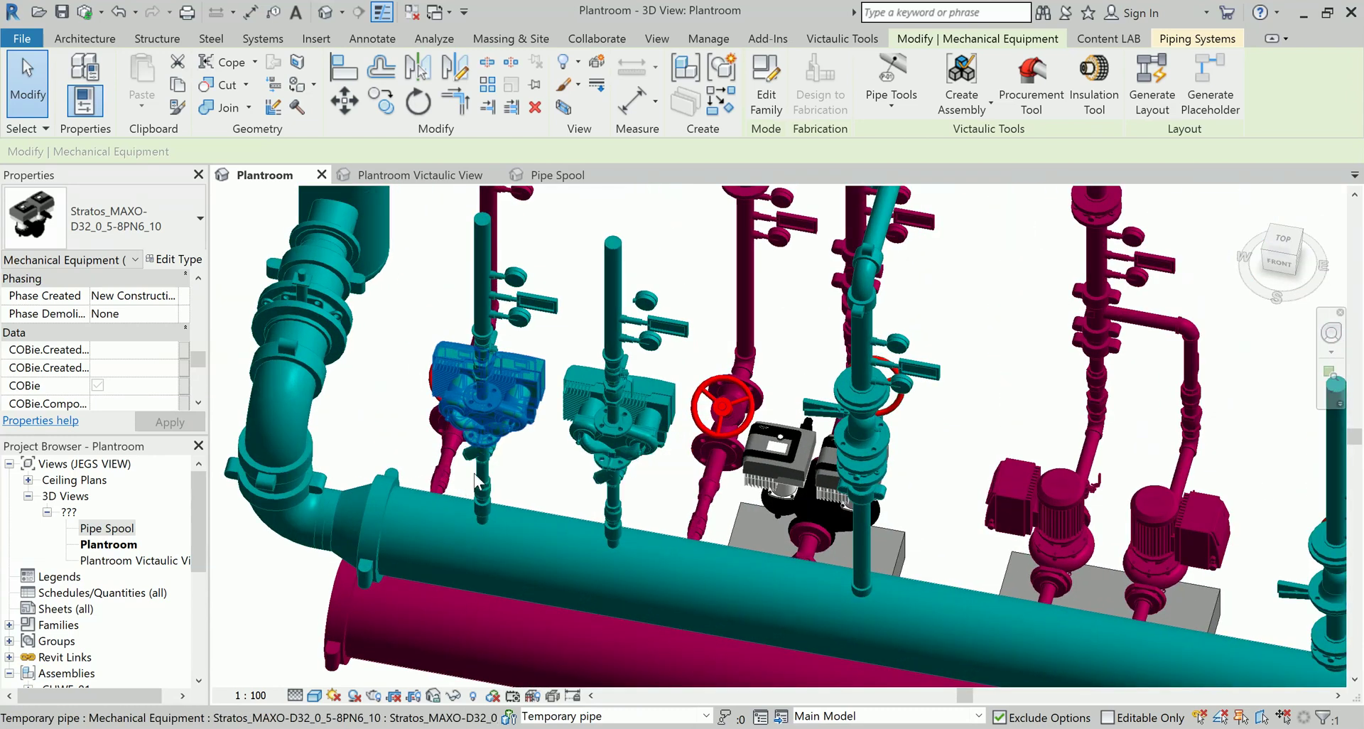
{"action": "middle_click_drag", "start_coordinate": [476, 483], "coordinate": [646, 460], "text": "shift"}
{"action": "scroll", "coordinate": [411, 365], "scroll_direction": "up", "scroll_amount": 4}
{"action": "scroll", "coordinate": [549, 500], "scroll_direction": "up", "scroll_amount": 4}
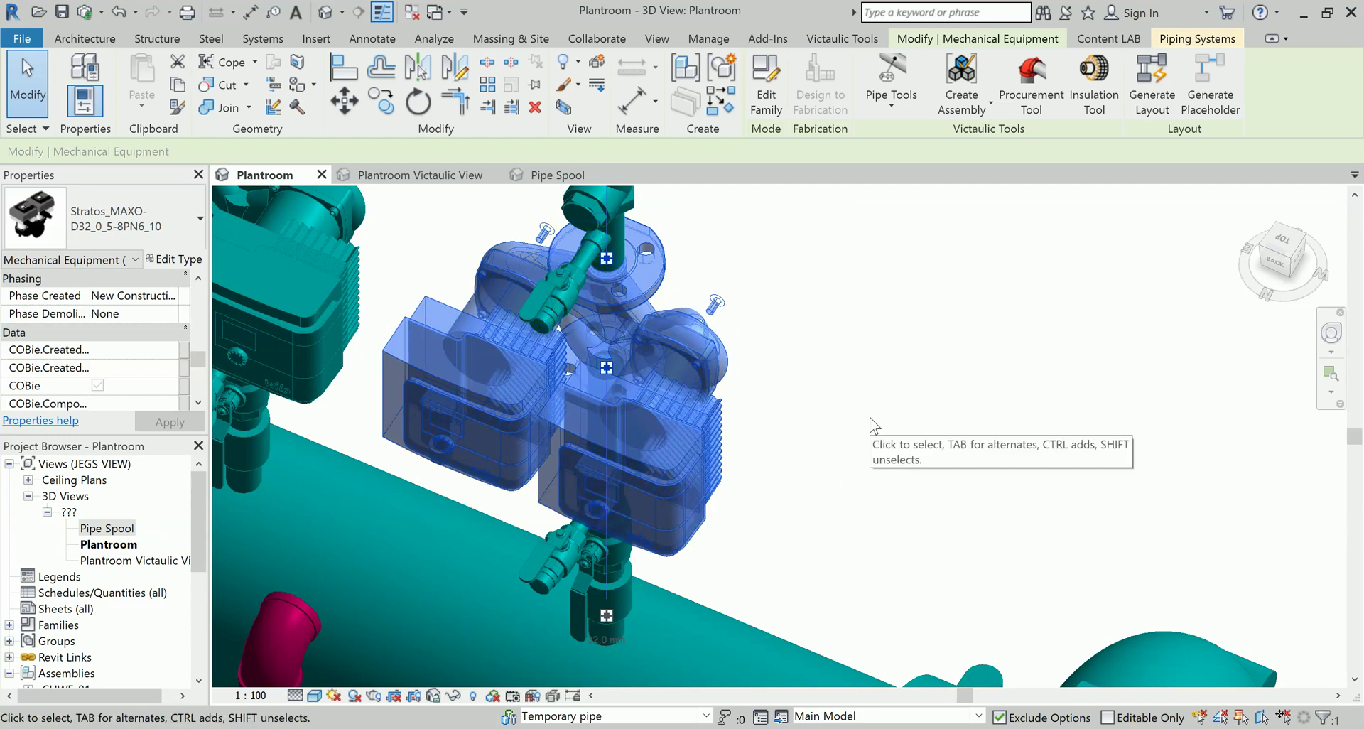
{"action": "left_click", "coordinate": [878, 446]}
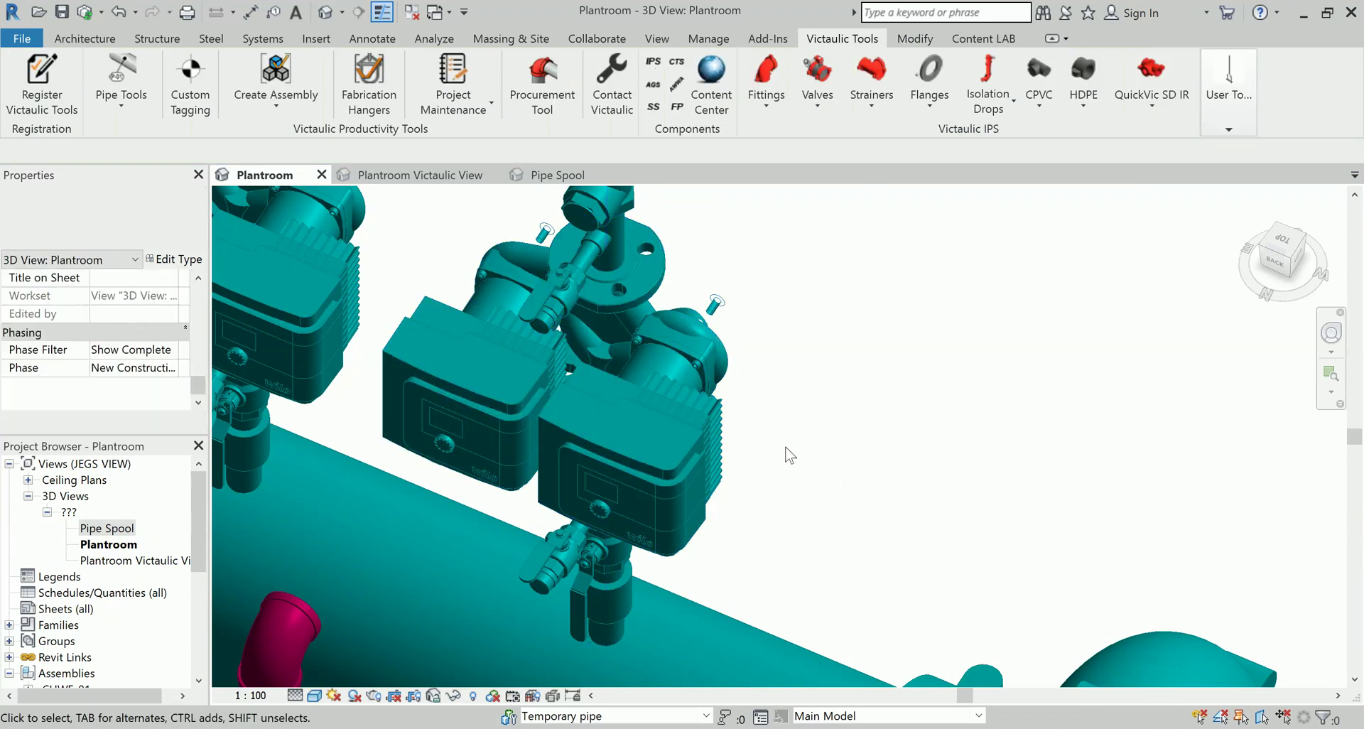